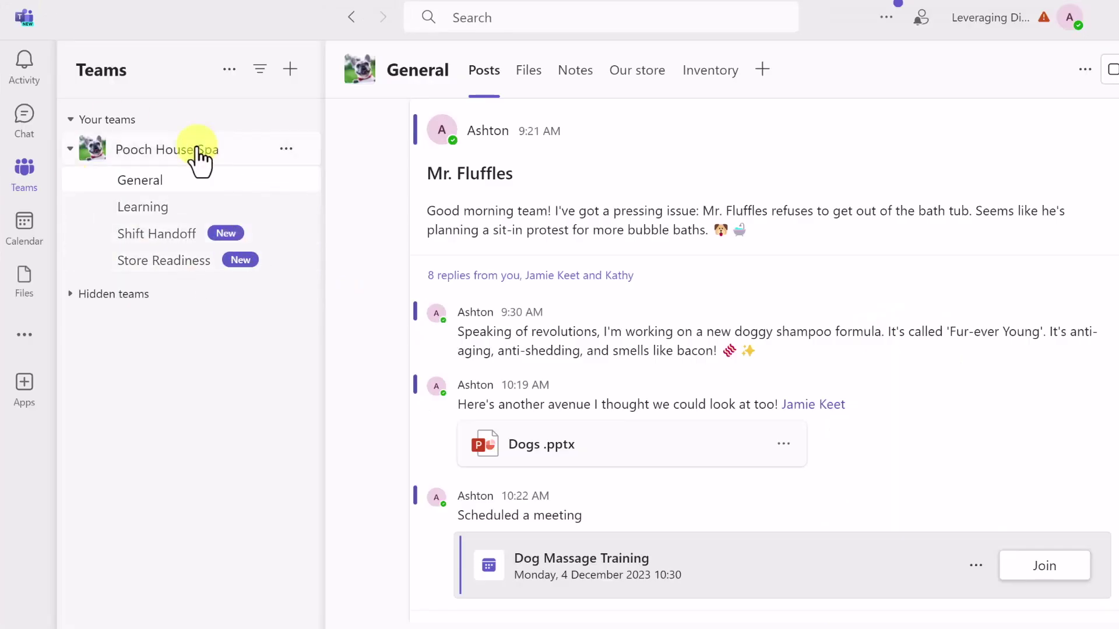
View the account details and the other signed-in account available for switching, and close the account overview
{"action": "left_click", "coordinate": [998, 28]}
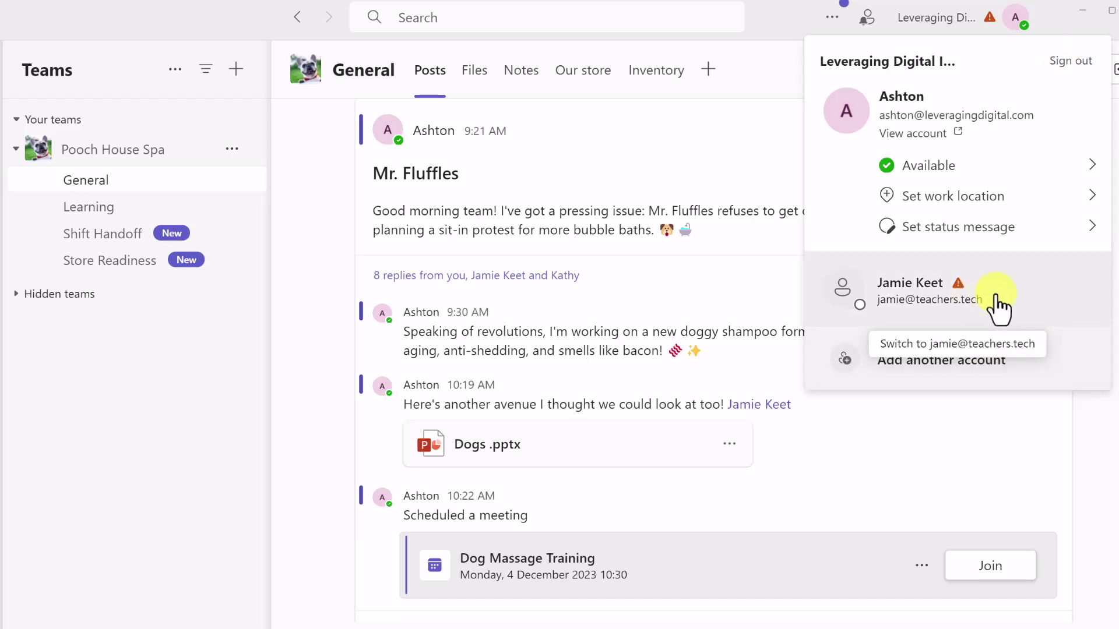
{"action": "mouse_move", "coordinate": [968, 295]}
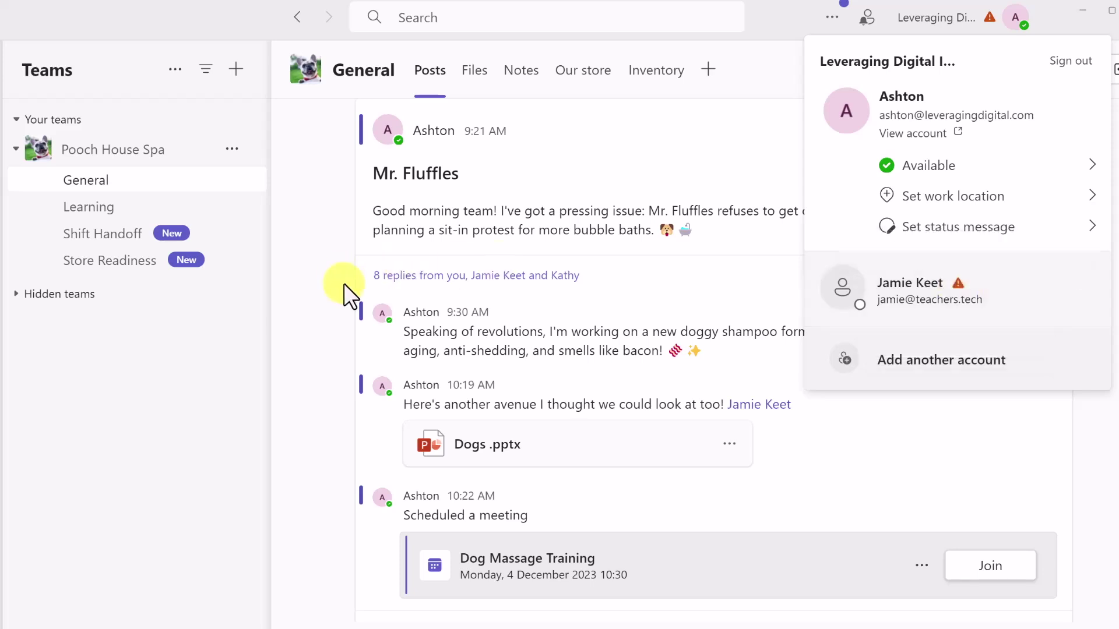
{"action": "left_click", "coordinate": [325, 284]}
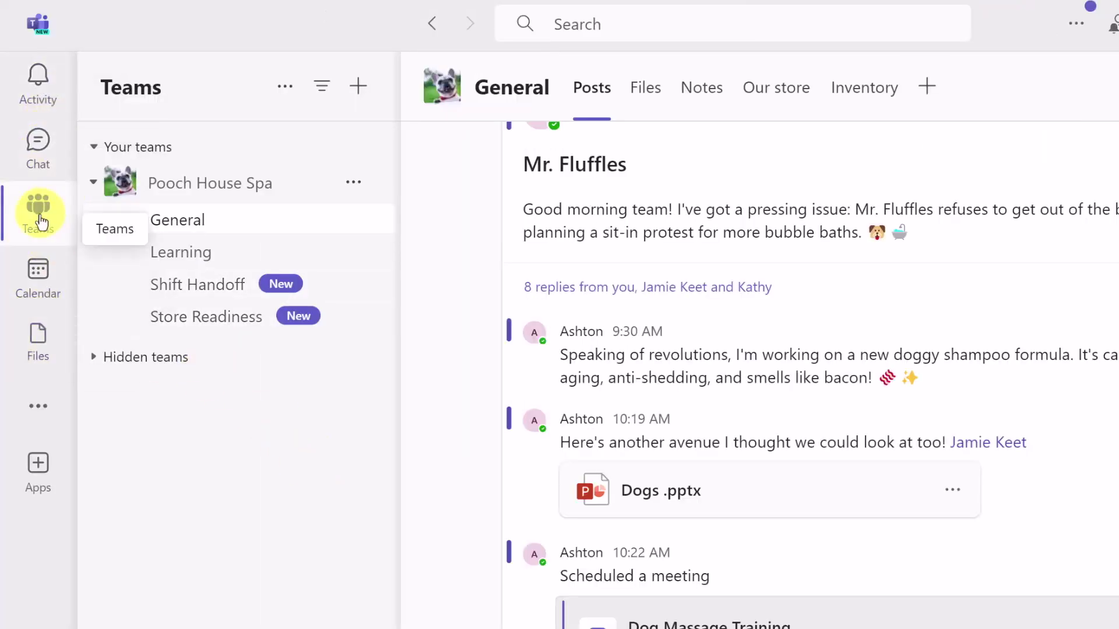
Look through the posts and files of the General and Learning channels in the Pooch House Spa team
{"action": "left_click", "coordinate": [40, 220]}
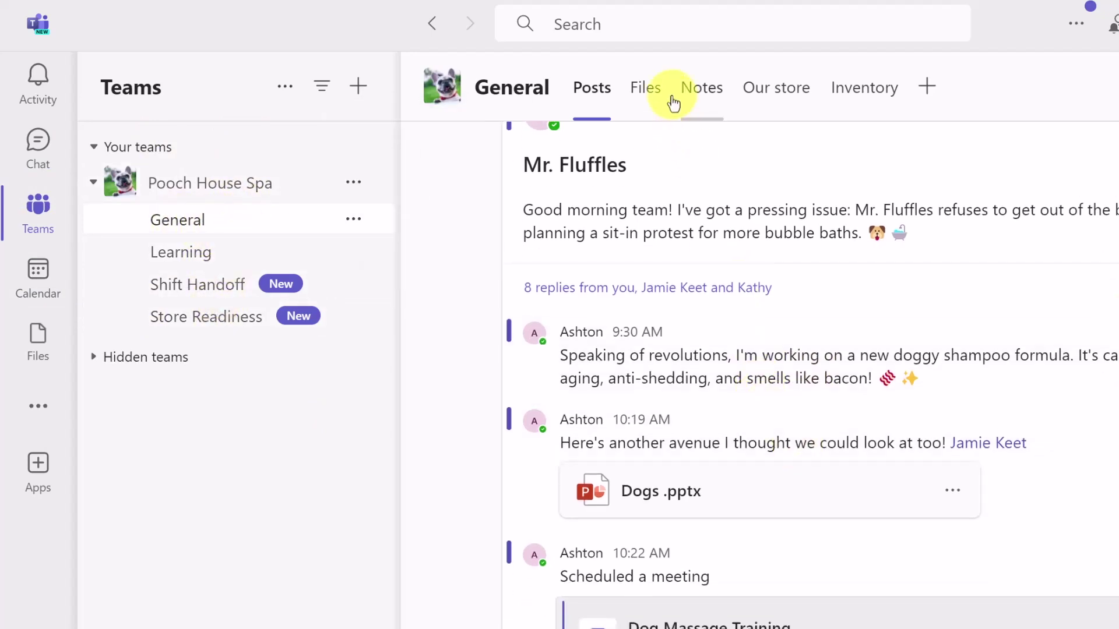
{"action": "left_click", "coordinate": [647, 90]}
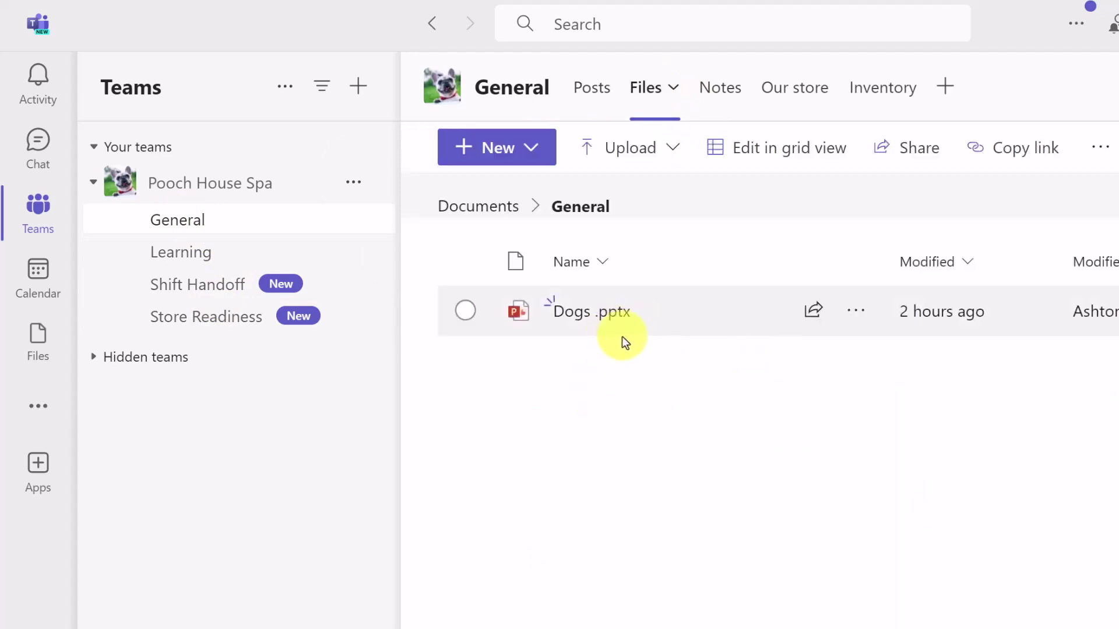
{"action": "left_click", "coordinate": [185, 258]}
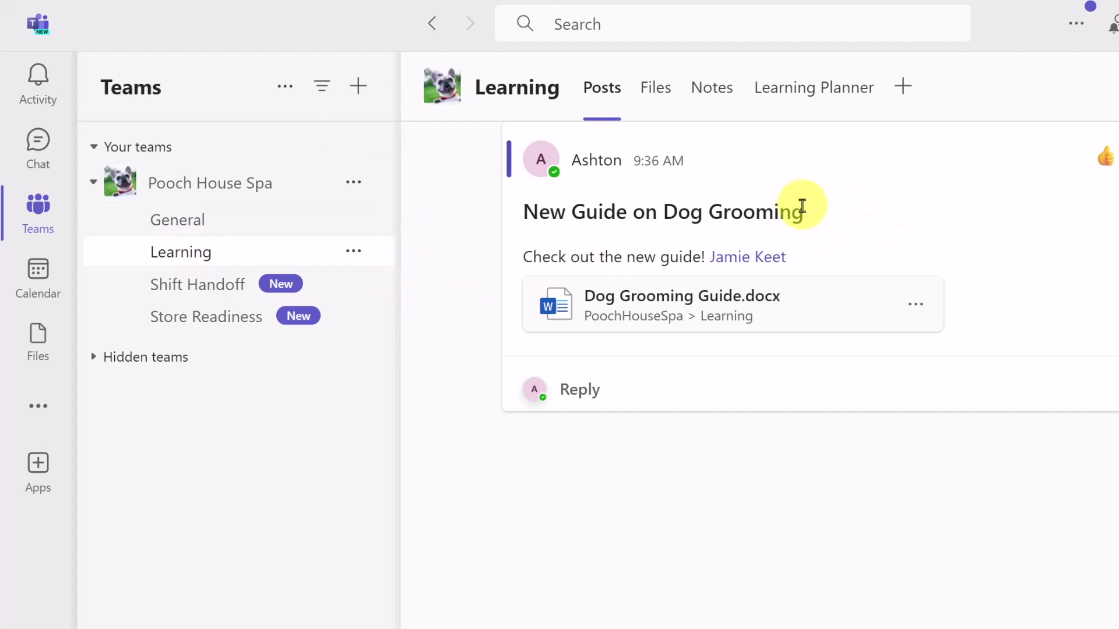
{"action": "left_click", "coordinate": [655, 87]}
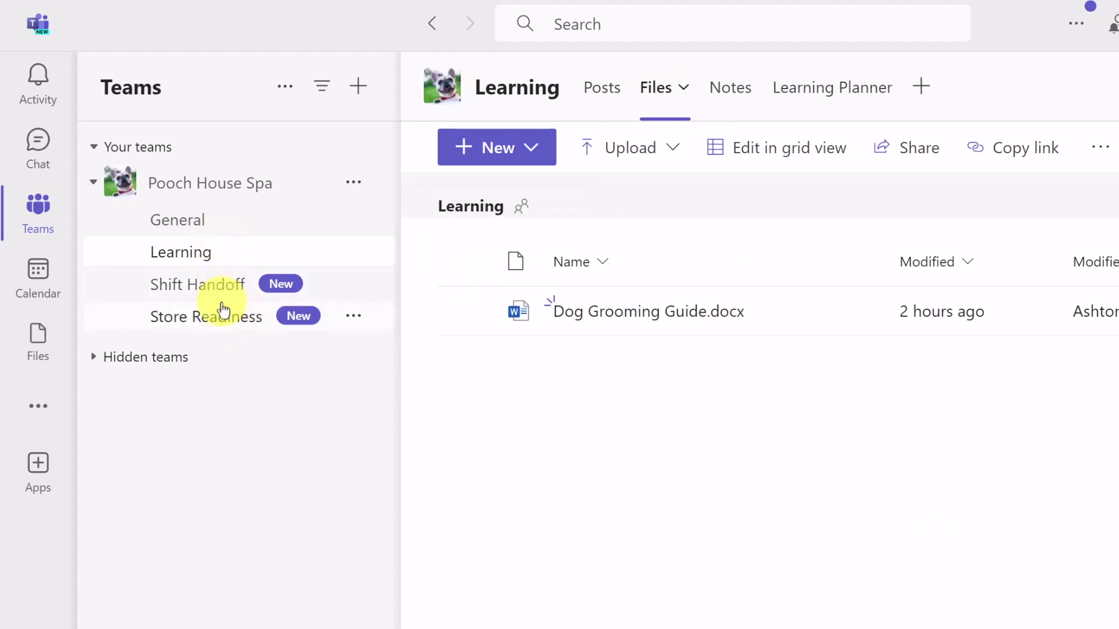
{"action": "left_click", "coordinate": [197, 231]}
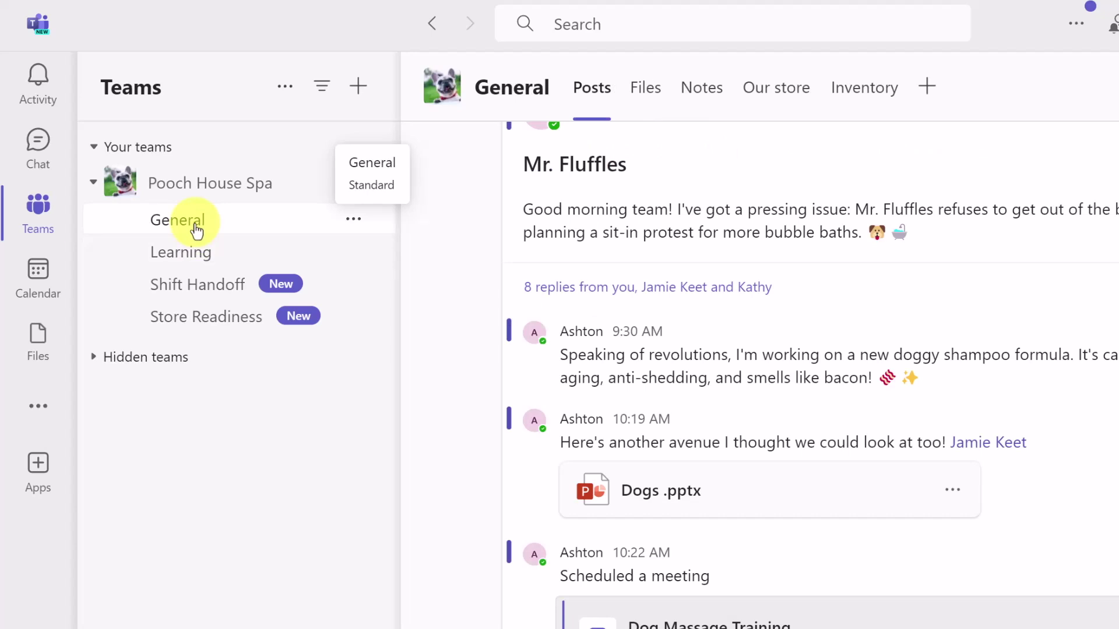
{"action": "left_click", "coordinate": [268, 255]}
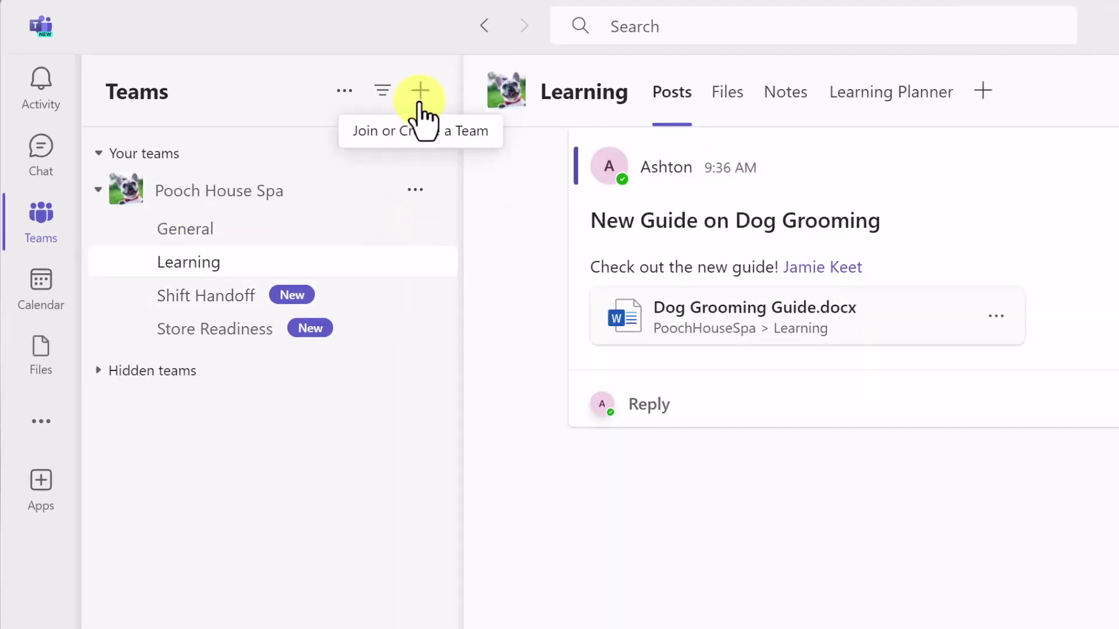
Start creating a new public team from the Manage an Event template
{"action": "left_click", "coordinate": [419, 103]}
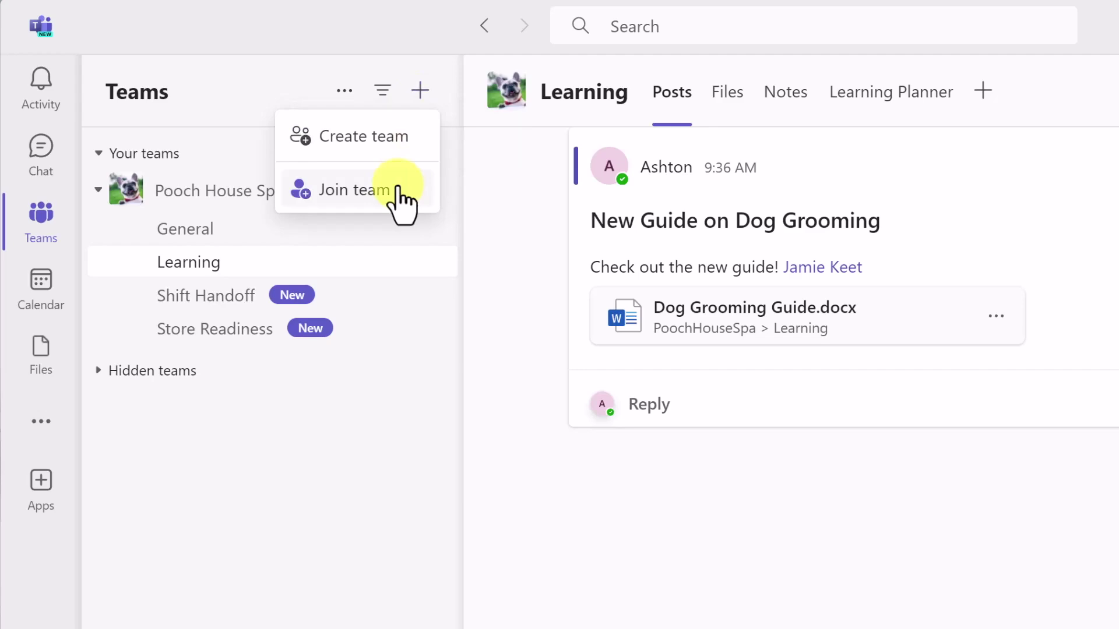
{"action": "left_click", "coordinate": [392, 149]}
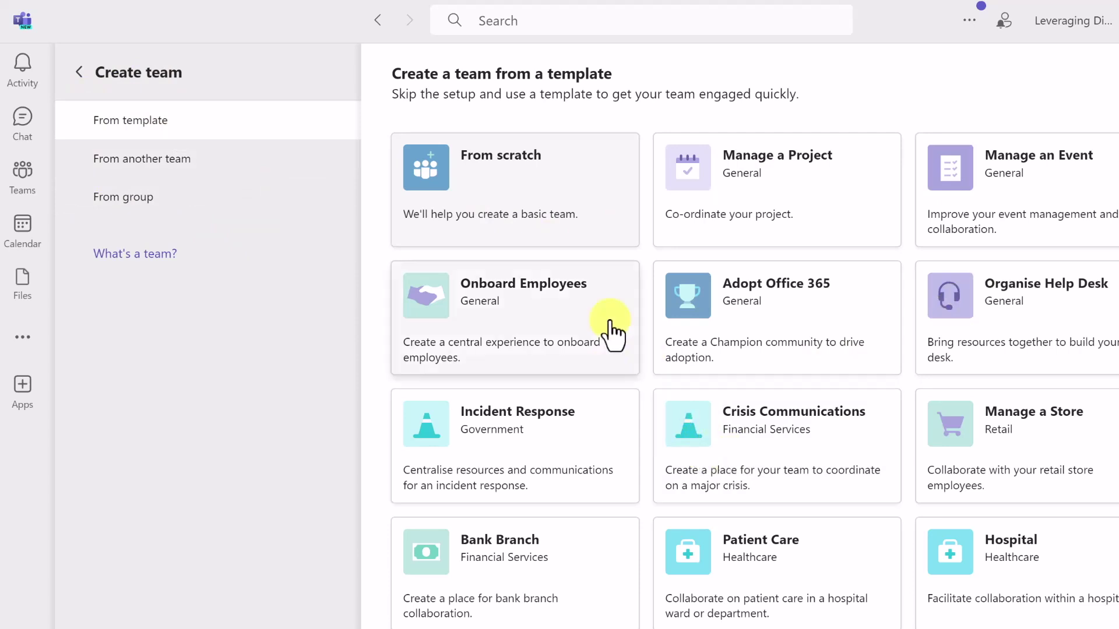
{"action": "left_click", "coordinate": [192, 167]}
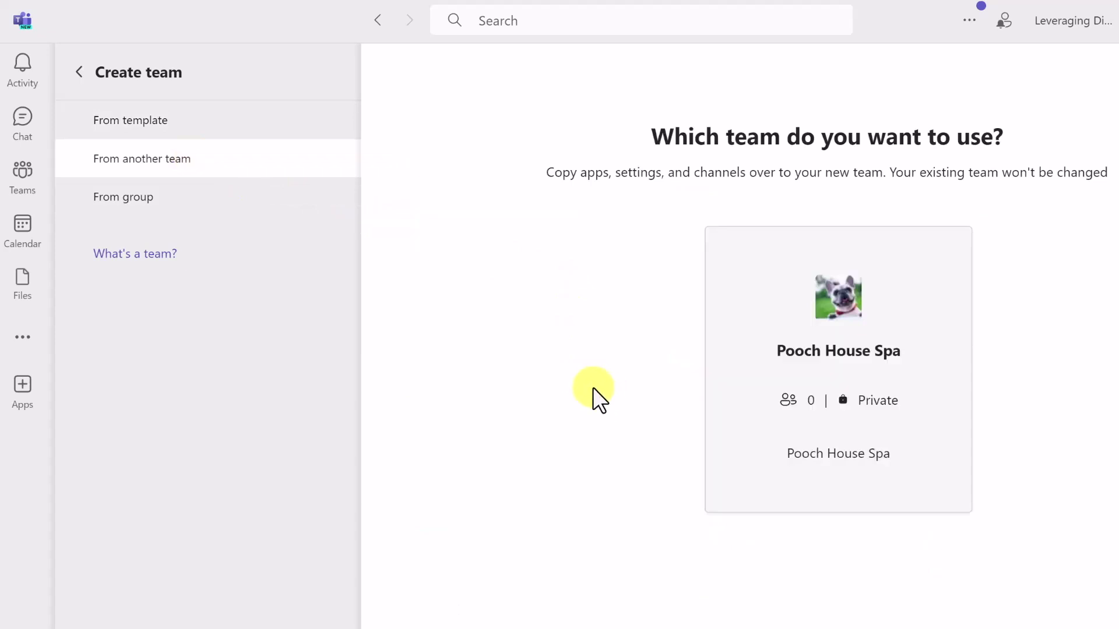
{"action": "left_click", "coordinate": [148, 126]}
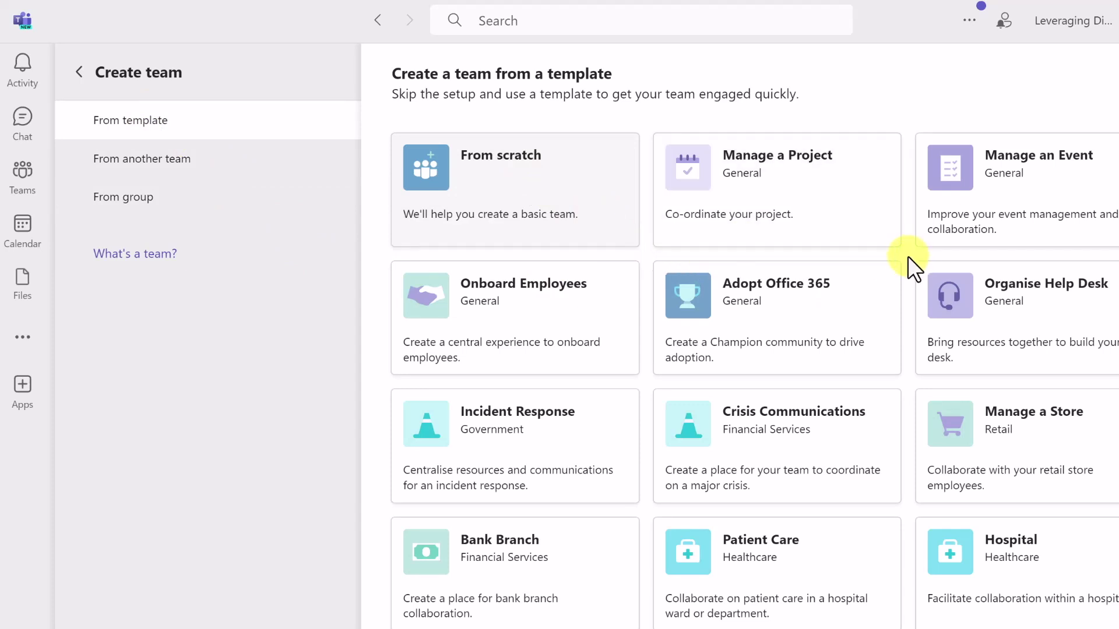
{"action": "left_click", "coordinate": [1036, 225]}
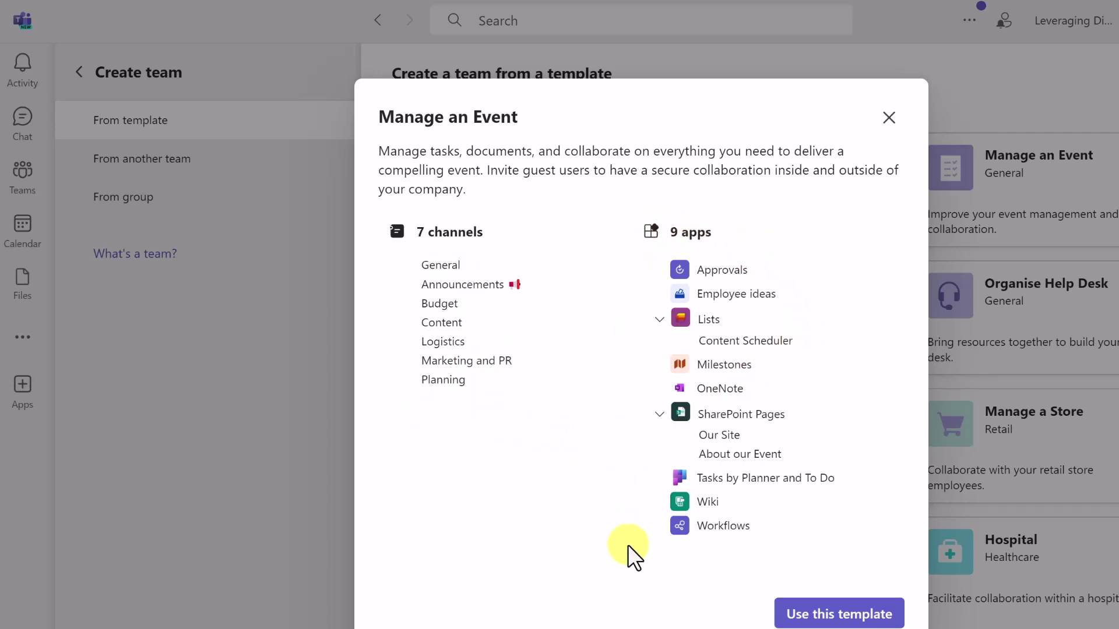
{"action": "left_click", "coordinate": [861, 613]}
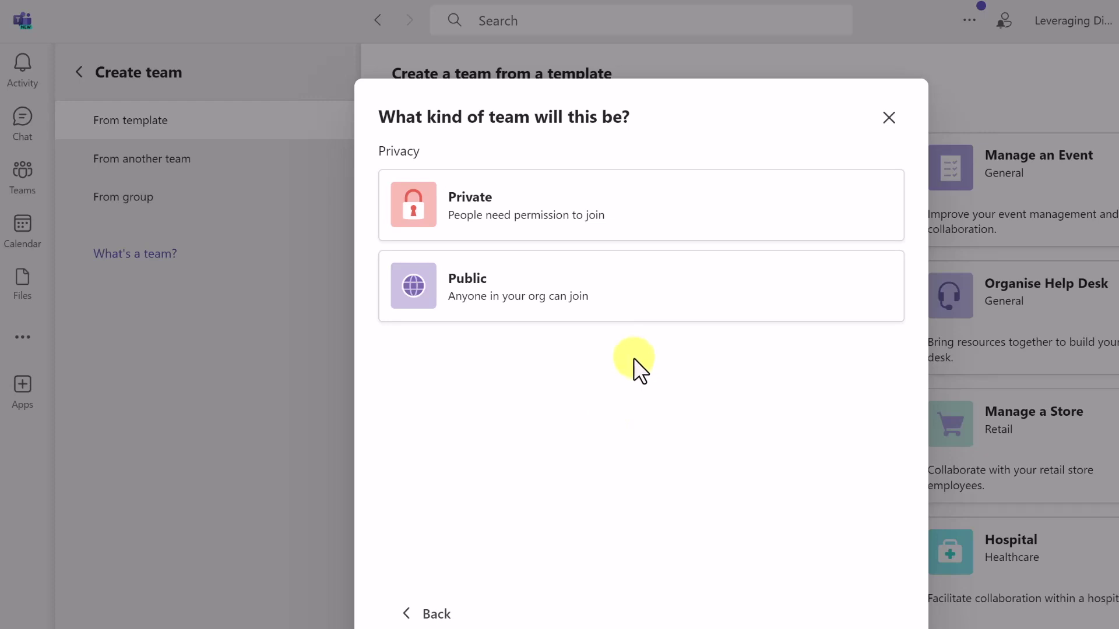
{"action": "left_click", "coordinate": [549, 305]}
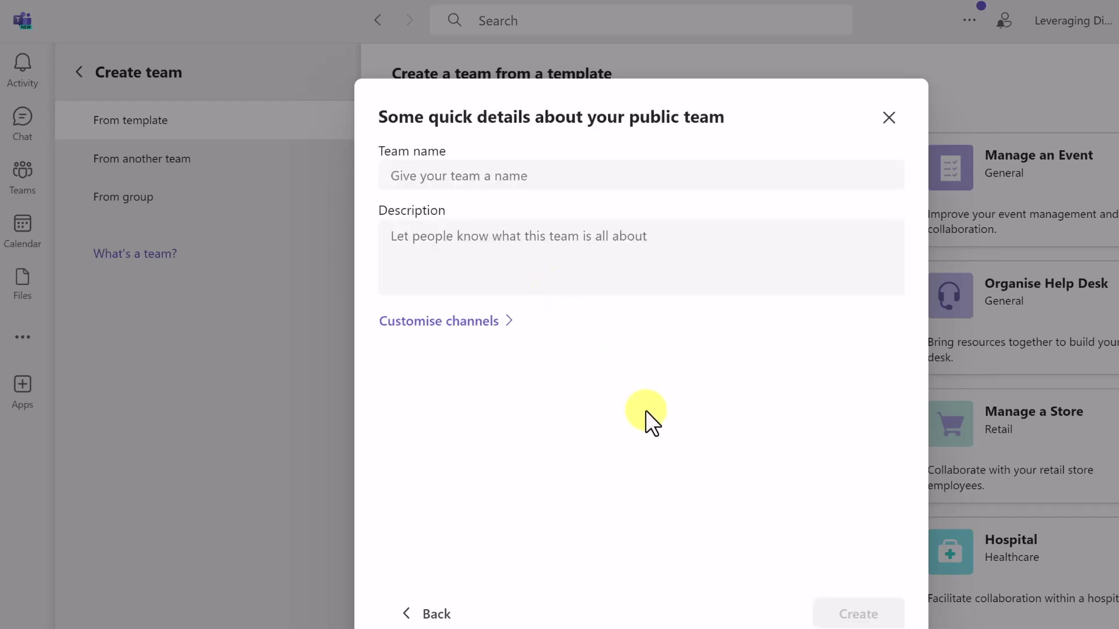
Name the team "Paws for a Cause", describe it as "A Fundraising Furry-tale", and create it
{"action": "left_click", "coordinate": [530, 175]}
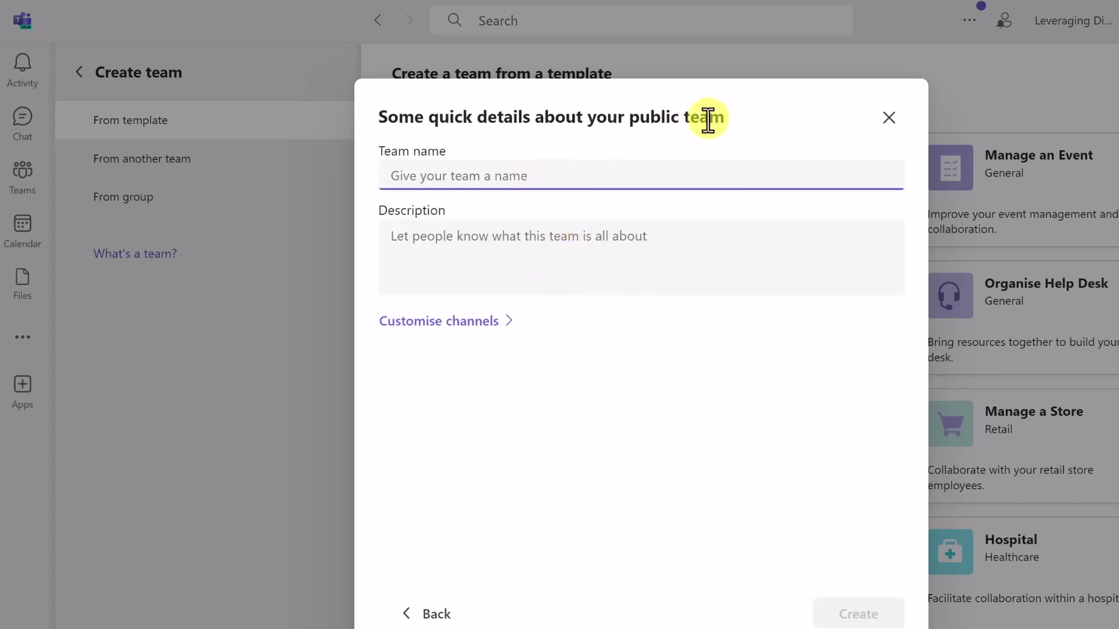
{"action": "type", "text": "Paws for a Cause"}
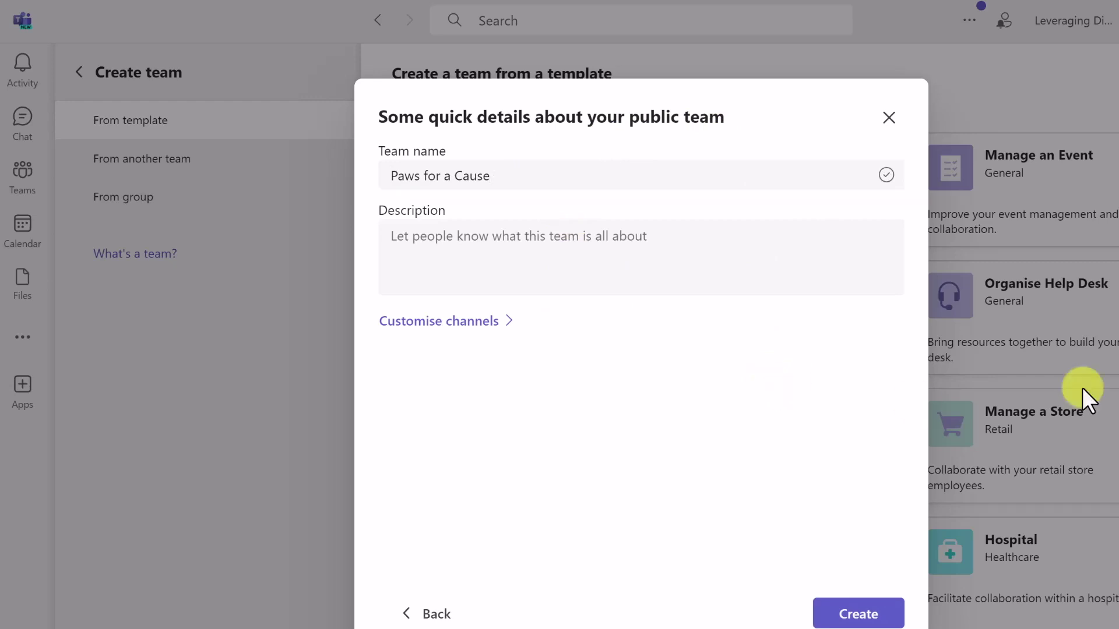
{"action": "left_click", "coordinate": [624, 235]}
{"action": "type", "text": "A Fundraising Furry-tale"}
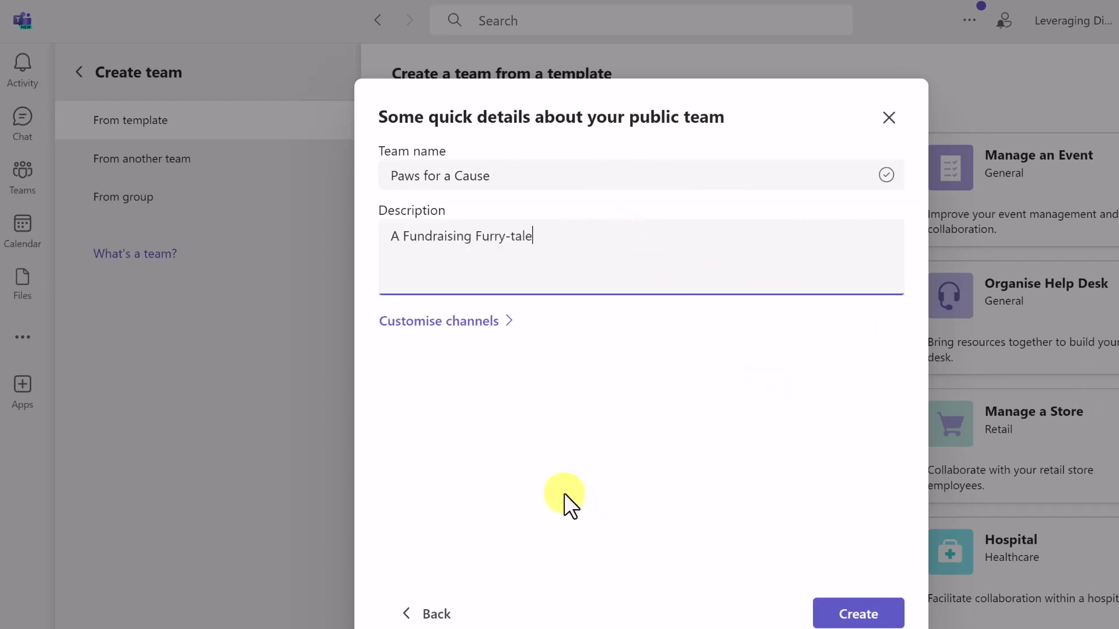
{"action": "left_click", "coordinate": [506, 321]}
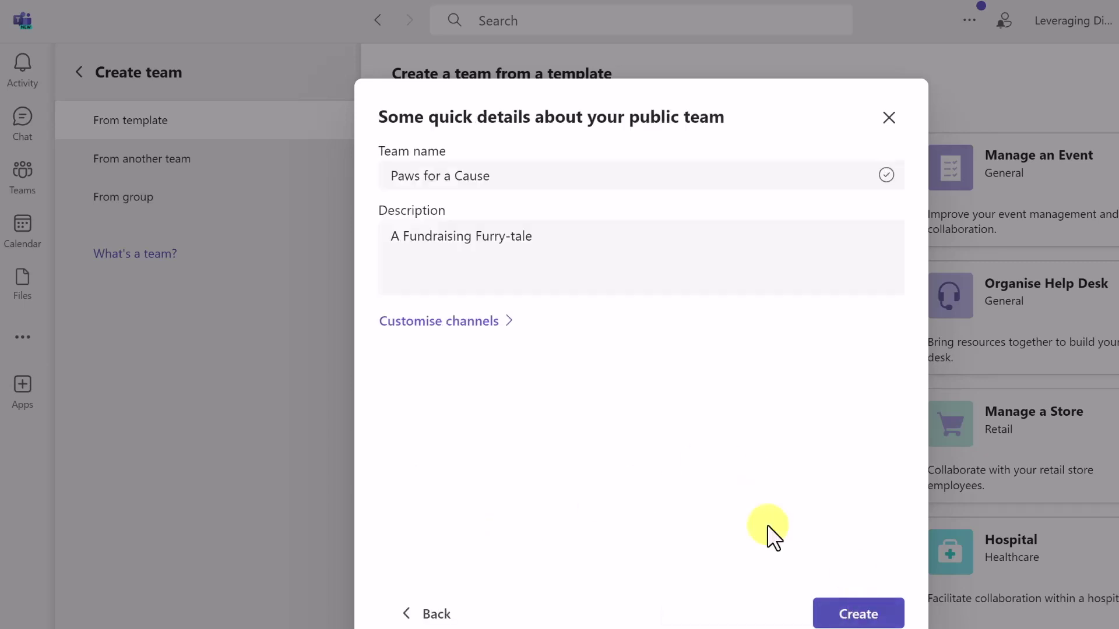
{"action": "left_click", "coordinate": [862, 613]}
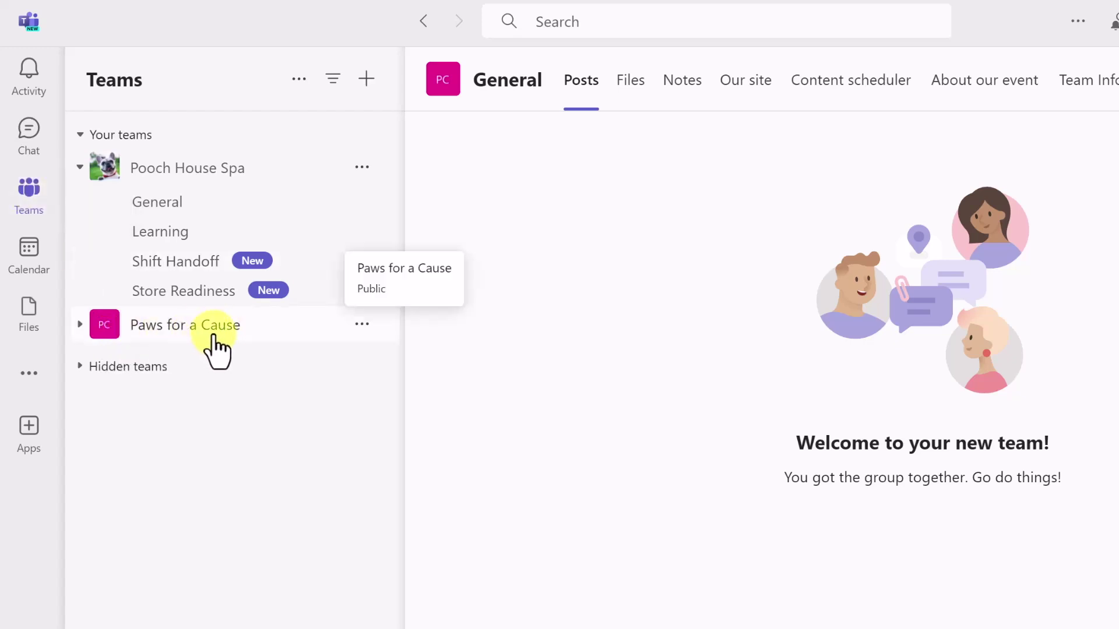
Show the hidden Announcements channel of the Paws for a Cause team in the teams list
{"action": "left_click", "coordinate": [84, 334]}
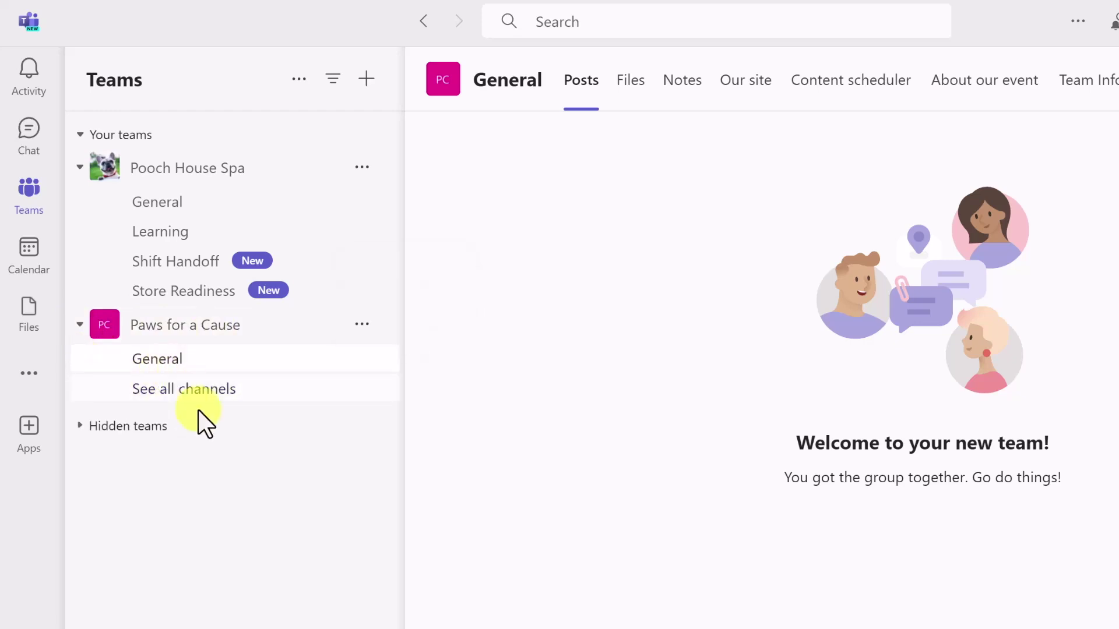
{"action": "left_click", "coordinate": [196, 395]}
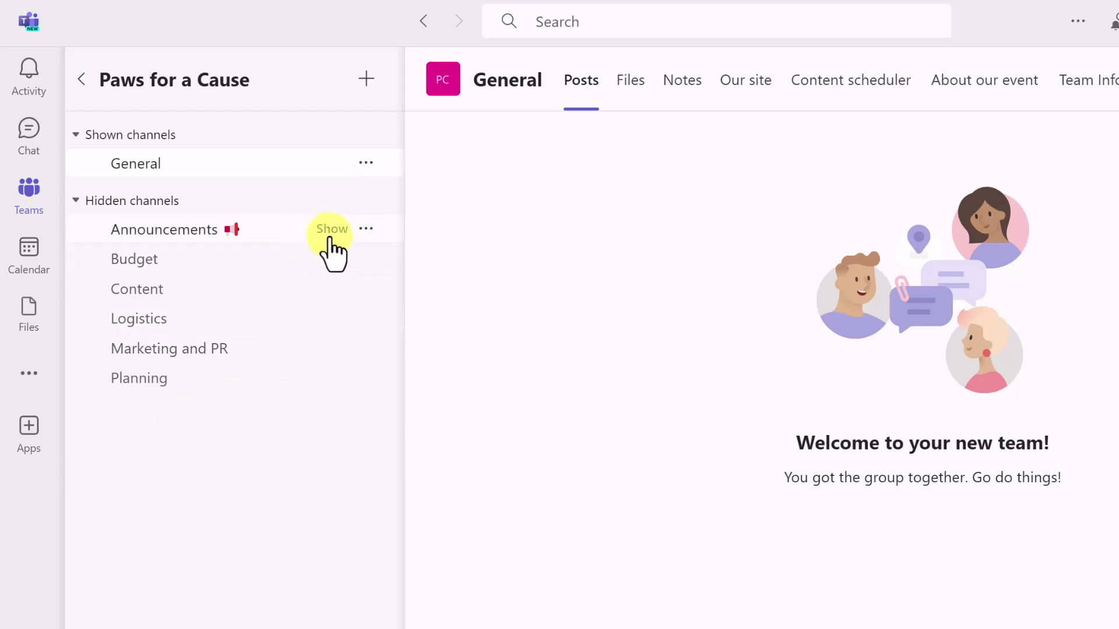
{"action": "left_click", "coordinate": [332, 229]}
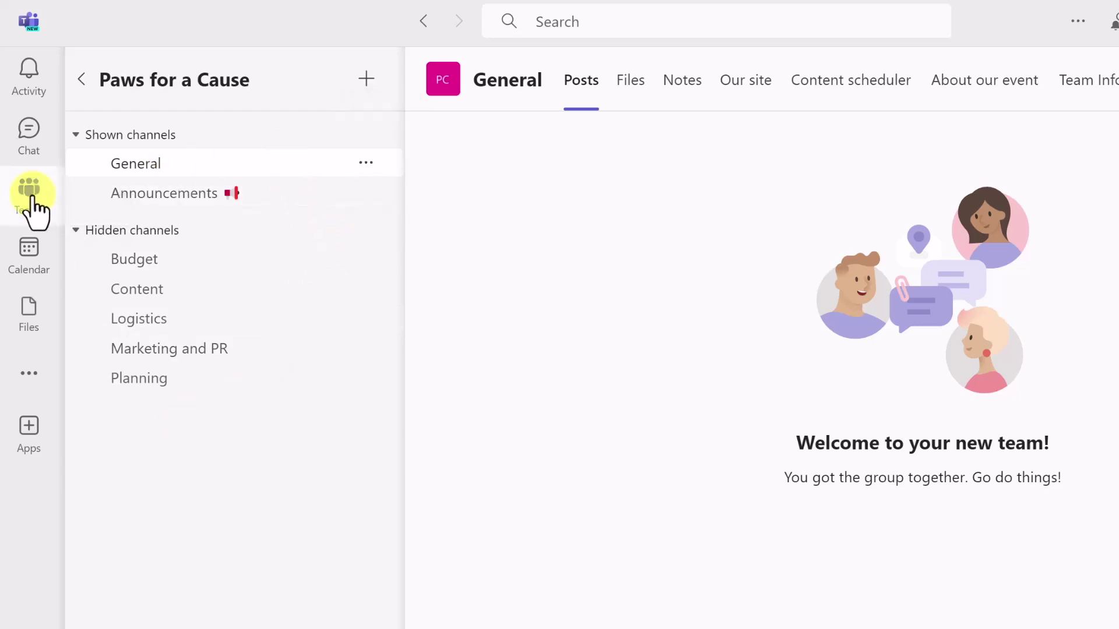
{"action": "left_click", "coordinate": [82, 79]}
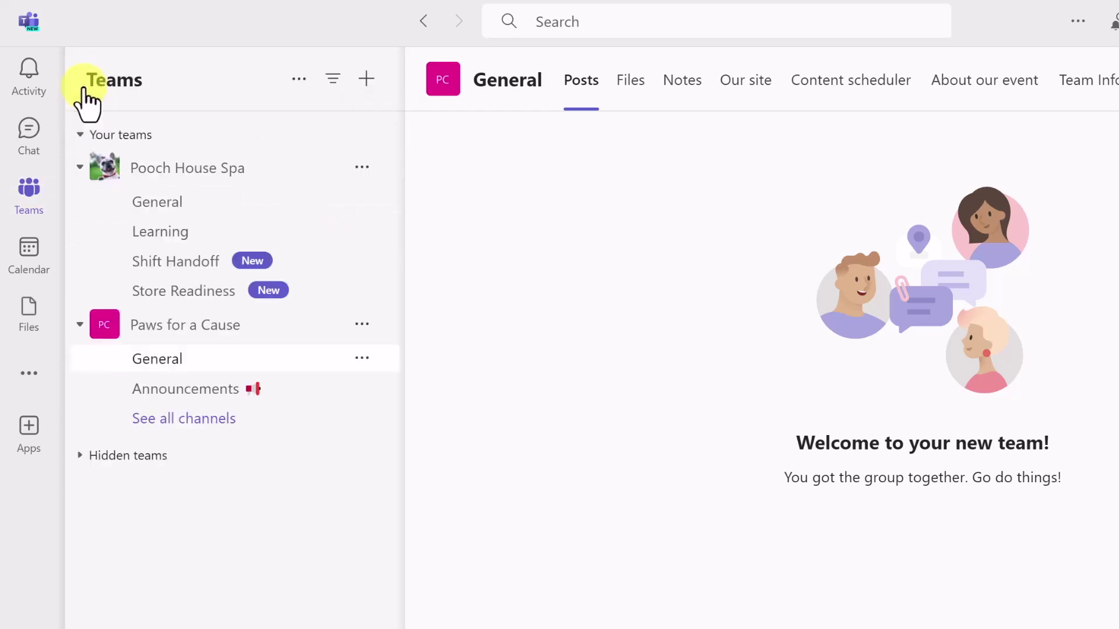
Show the Budget channel of the Paws for a Cause team and hide it again
{"action": "left_click", "coordinate": [211, 429]}
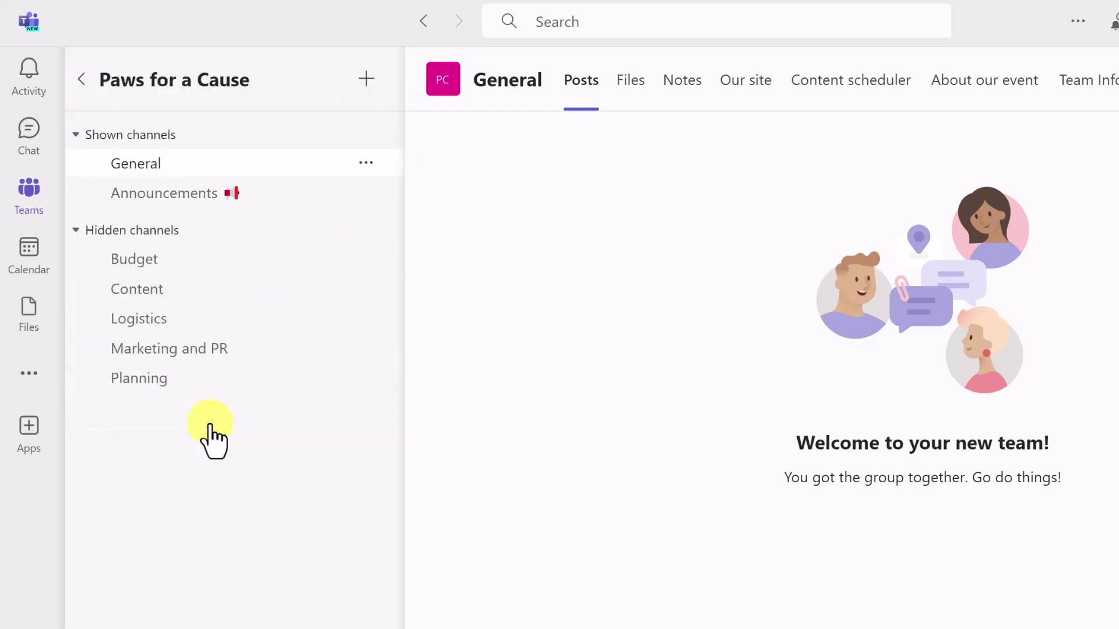
{"action": "left_click", "coordinate": [366, 258]}
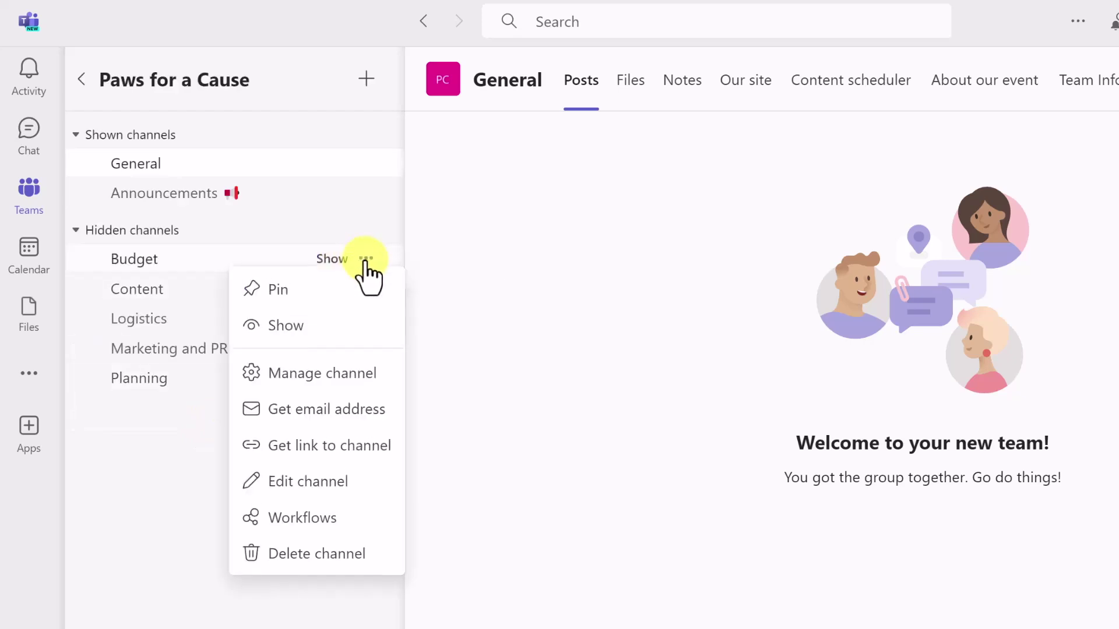
{"action": "left_click", "coordinate": [316, 306]}
{"action": "left_click_drag", "start_coordinate": [275, 257], "coordinate": [192, 169]}
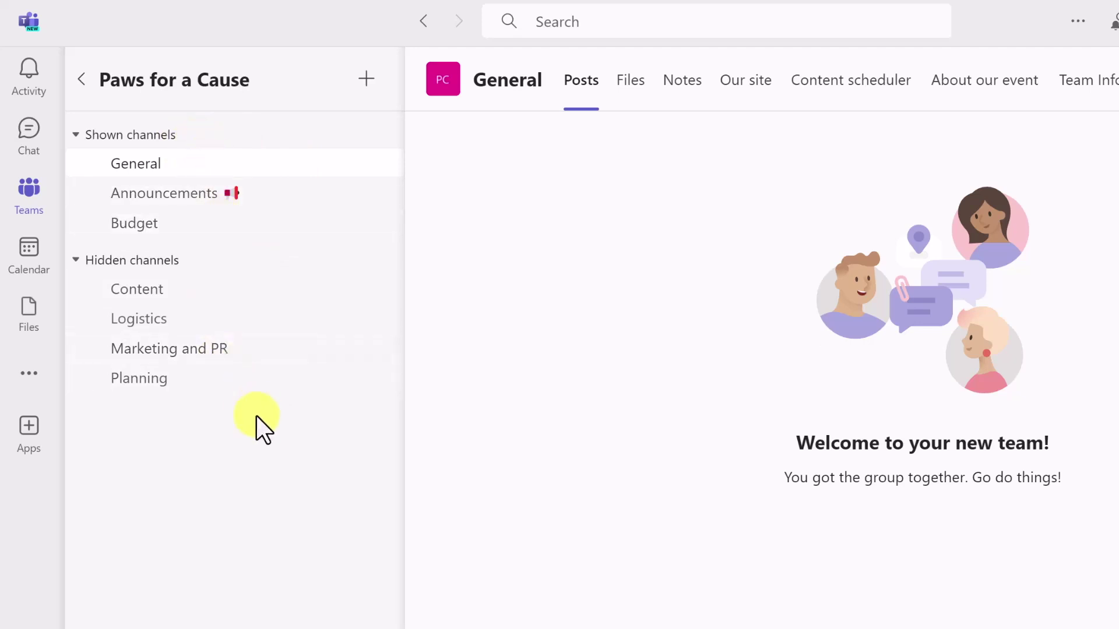
{"action": "left_click", "coordinate": [366, 225]}
{"action": "left_click", "coordinate": [315, 295]}
{"action": "left_click", "coordinate": [331, 225]}
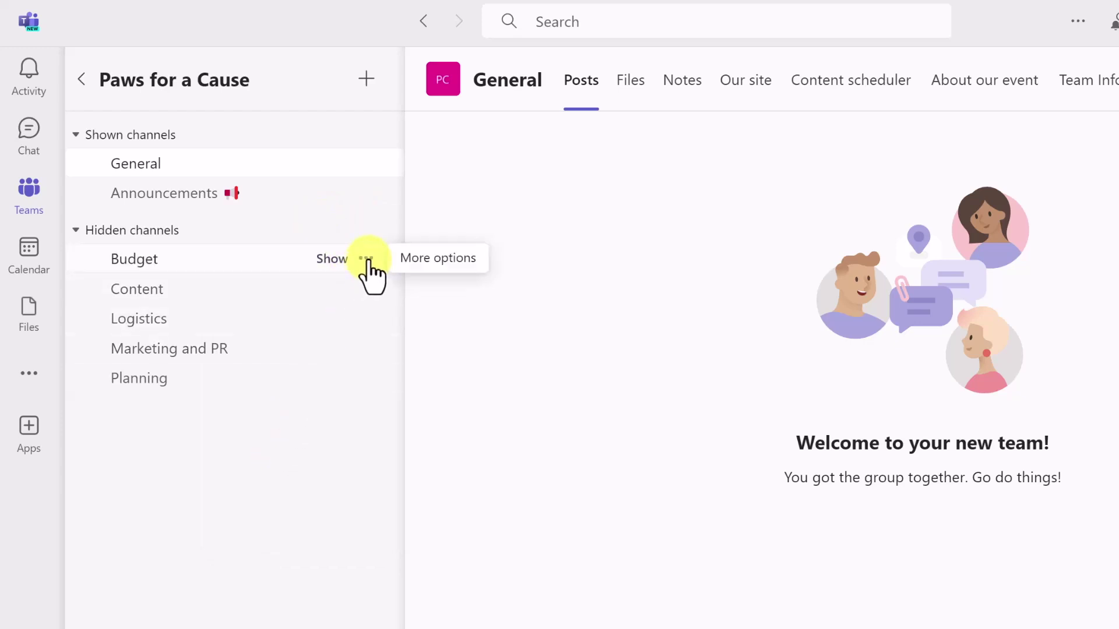
View the Budget channel's editable name and description without changing them, and return to the teams list
{"action": "left_click", "coordinate": [366, 259]}
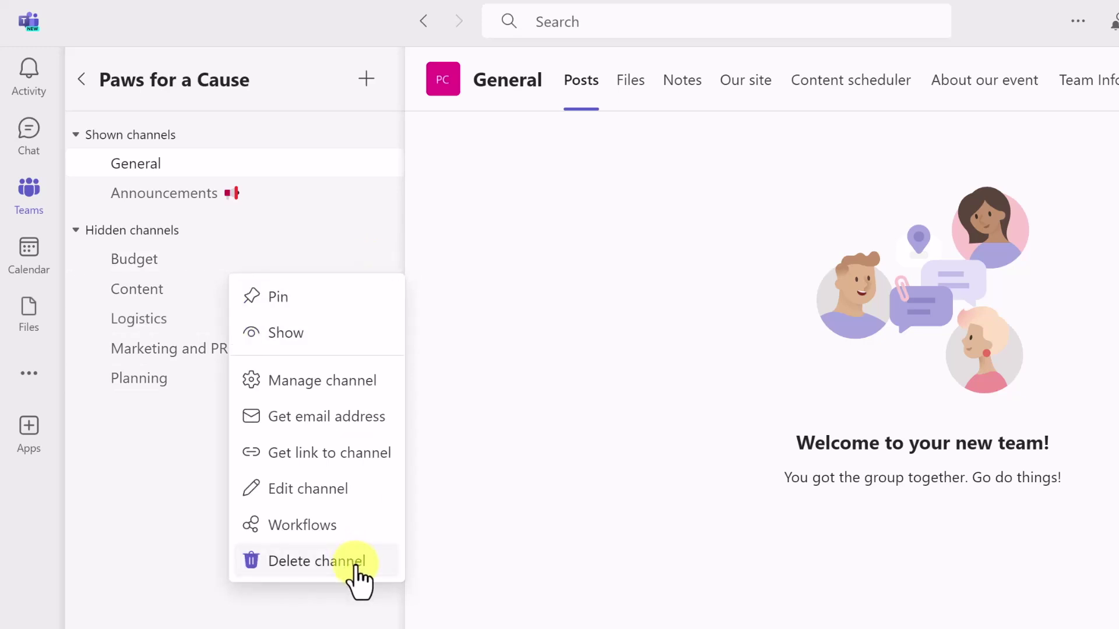
{"action": "left_click", "coordinate": [326, 492]}
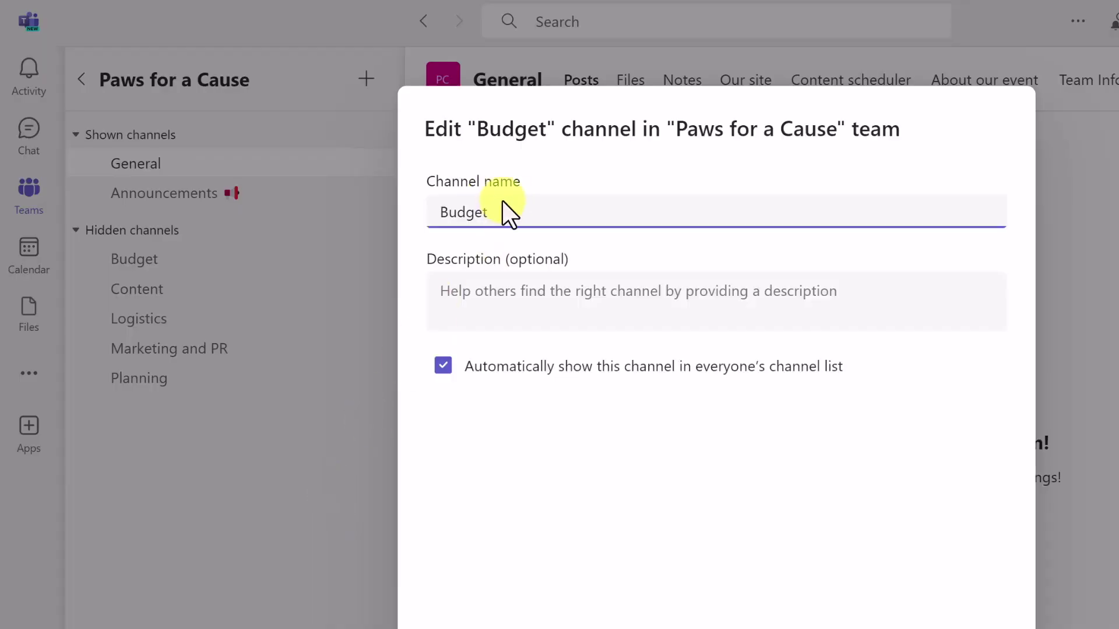
{"action": "key", "text": "Escape"}
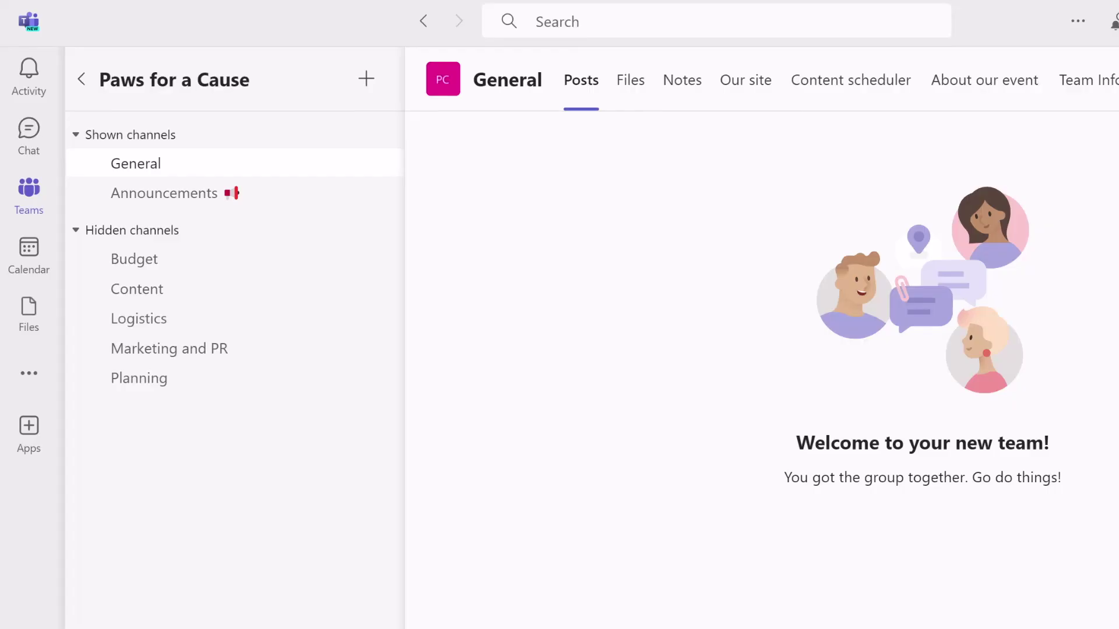
{"action": "left_click", "coordinate": [82, 79]}
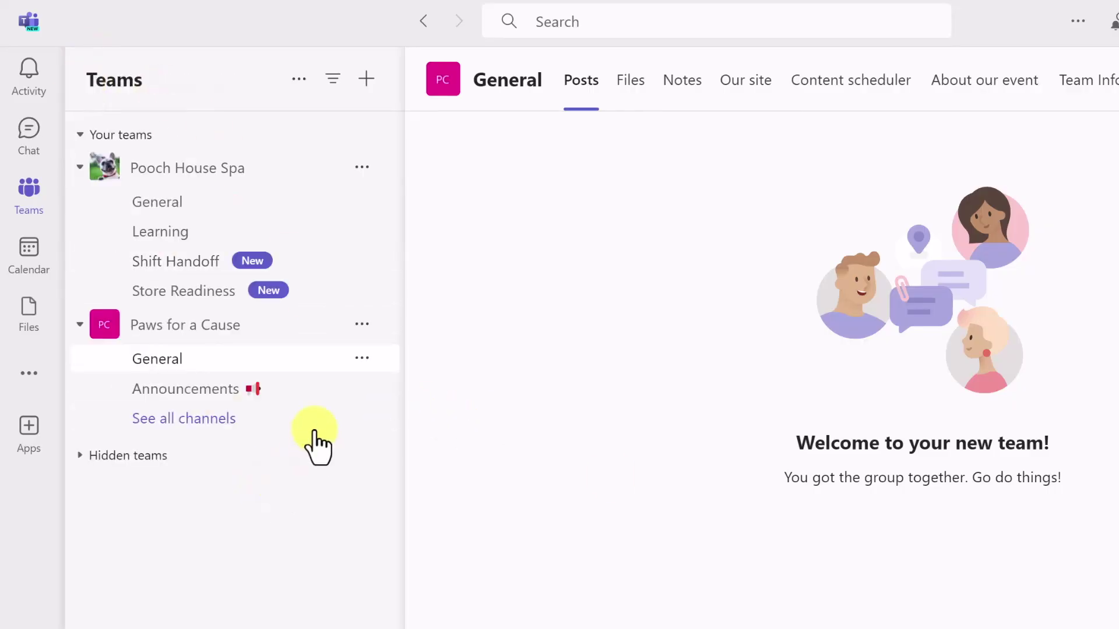
Add two colleagues to the Paws for a Cause team, keeping the Member role for both
{"action": "left_click", "coordinate": [362, 324]}
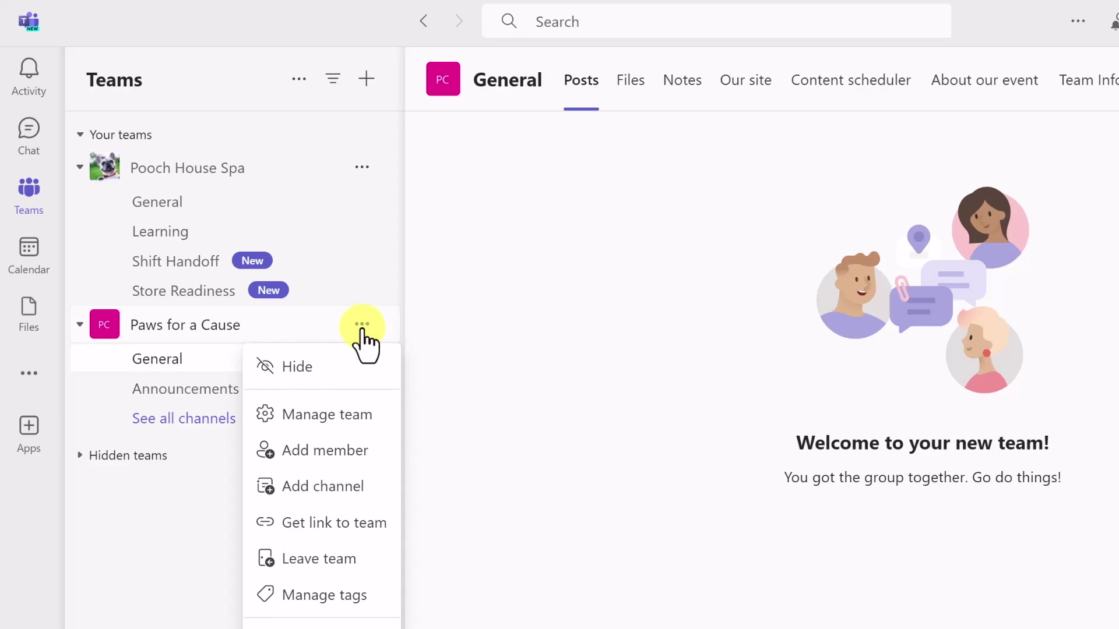
{"action": "left_click", "coordinate": [360, 450]}
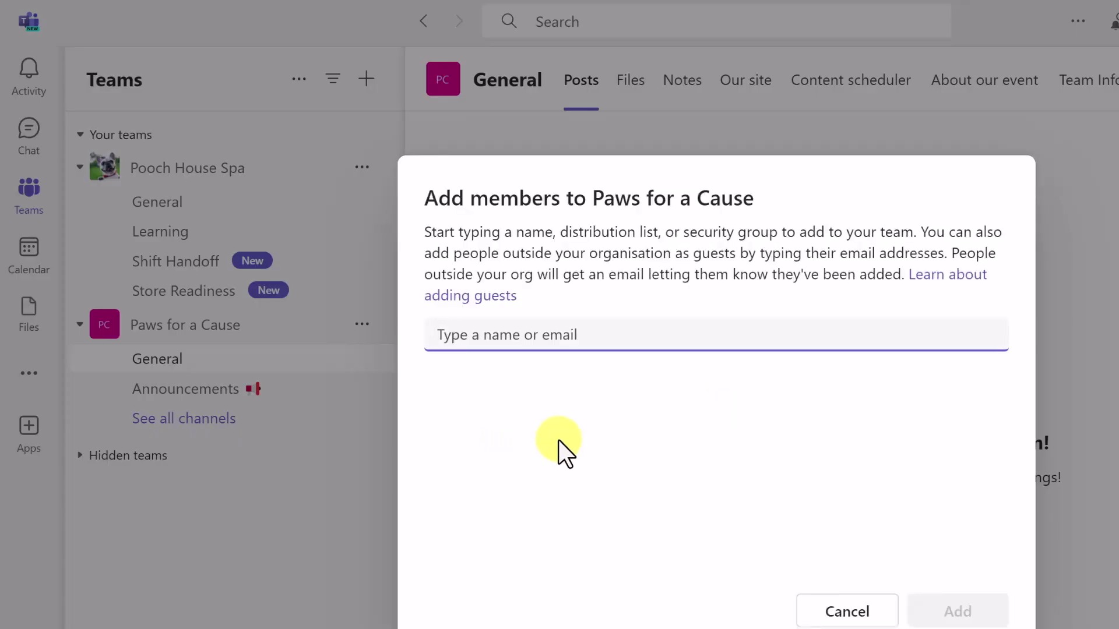
{"action": "type", "text": "jam"}
{"action": "left_click", "coordinate": [638, 378]}
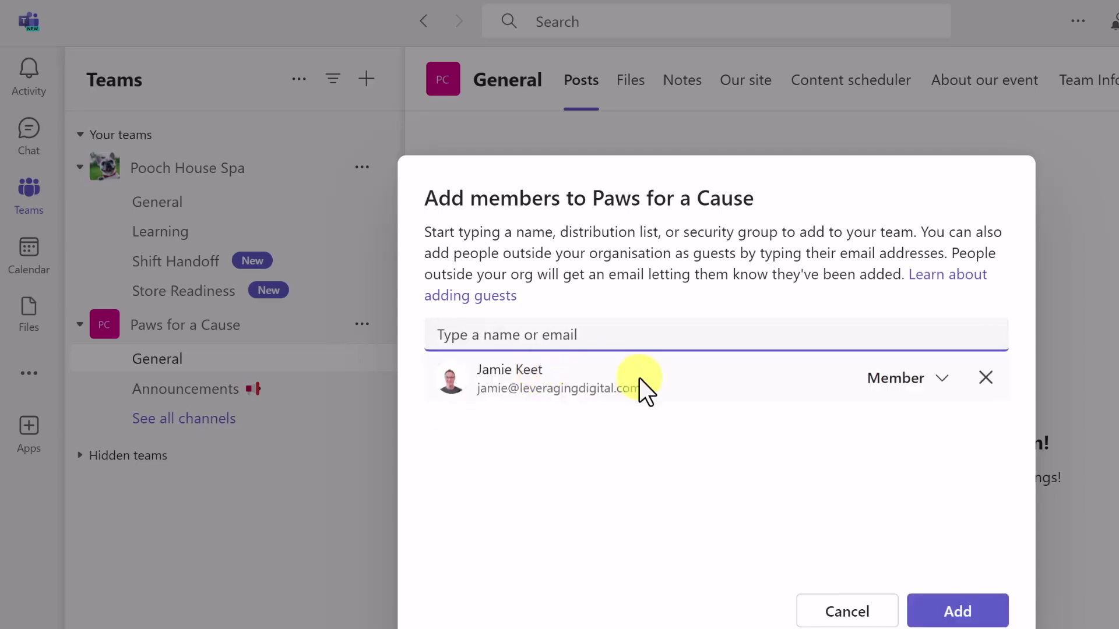
{"action": "type", "text": "kath"}
{"action": "left_click", "coordinate": [574, 382]}
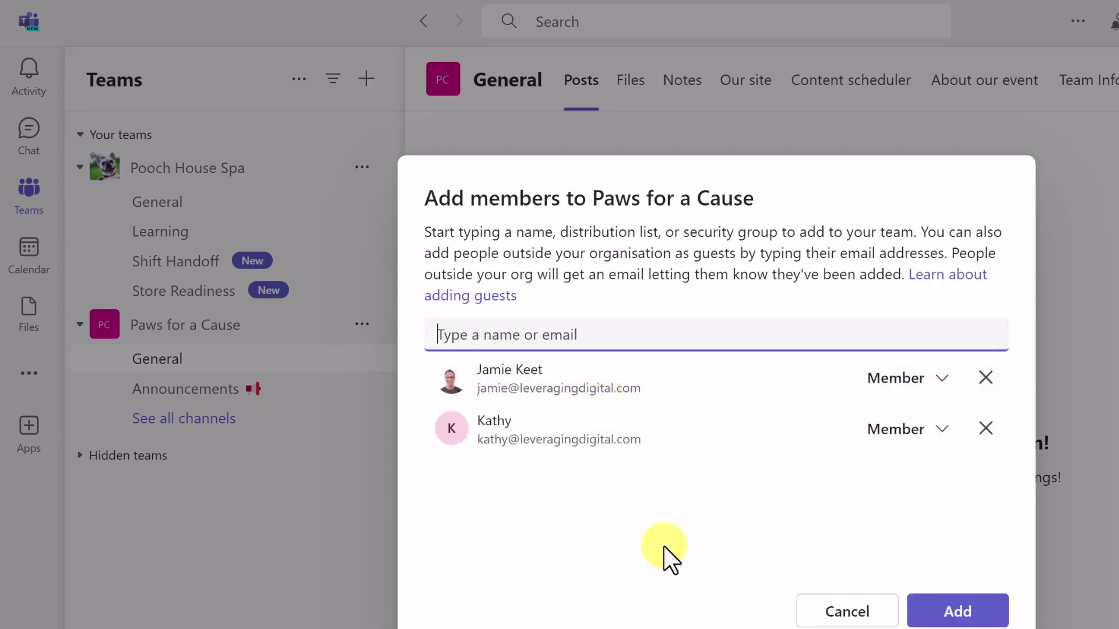
{"action": "left_click", "coordinate": [945, 380]}
{"action": "left_click", "coordinate": [944, 380]}
{"action": "left_click", "coordinate": [983, 613]}
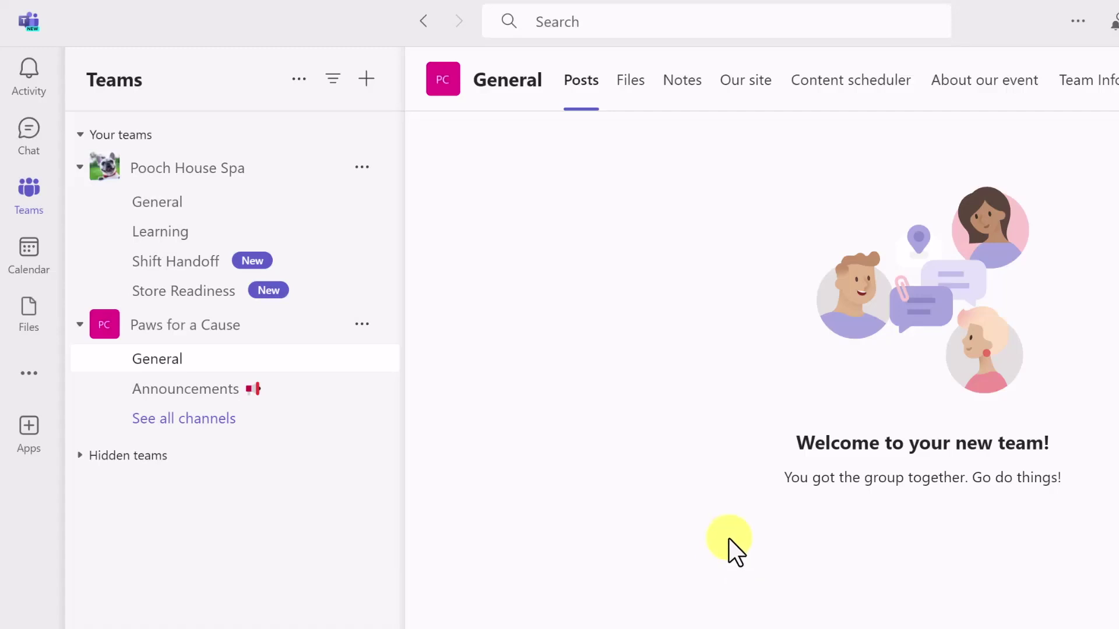
Review the member and guest list and the channel list in the Paws for a Cause team management
{"action": "left_click", "coordinate": [362, 324]}
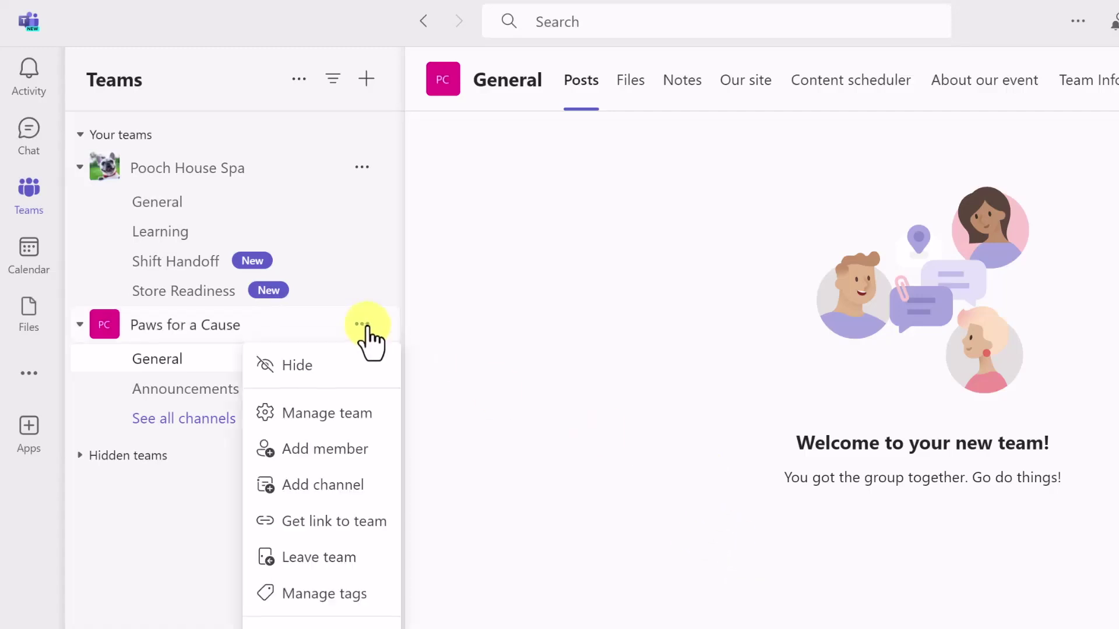
{"action": "left_click", "coordinate": [349, 416]}
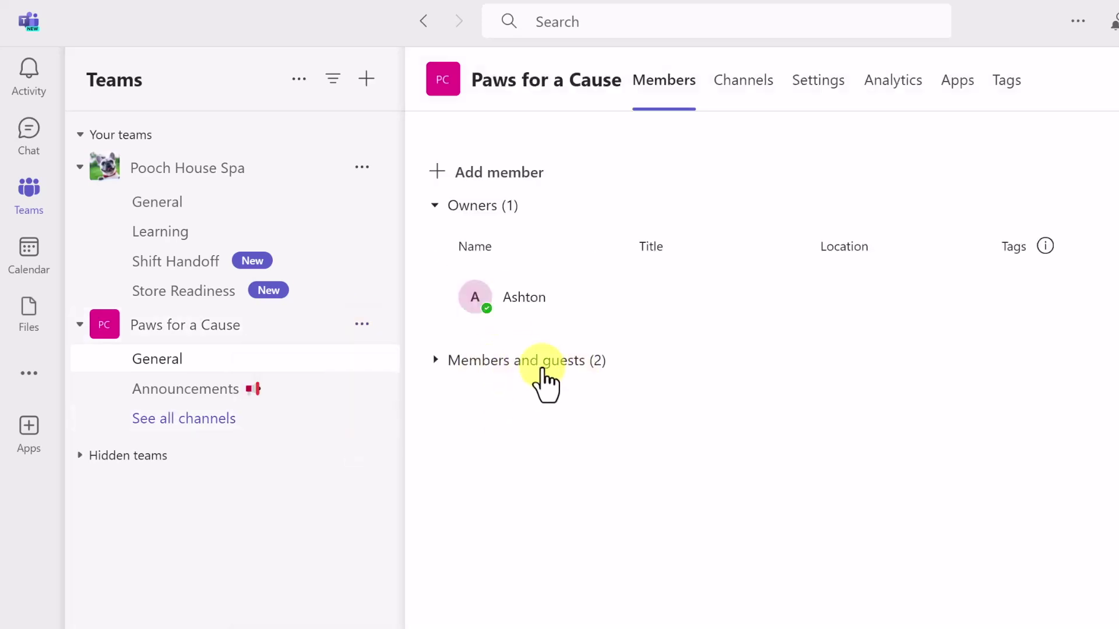
{"action": "left_click", "coordinate": [447, 364]}
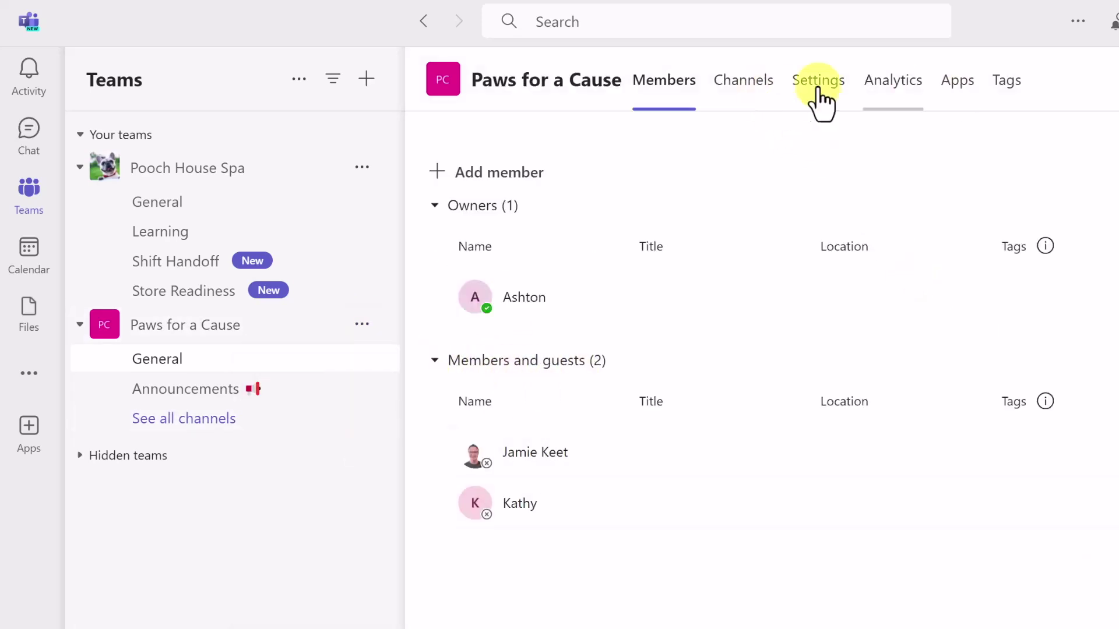
{"action": "left_click", "coordinate": [752, 84]}
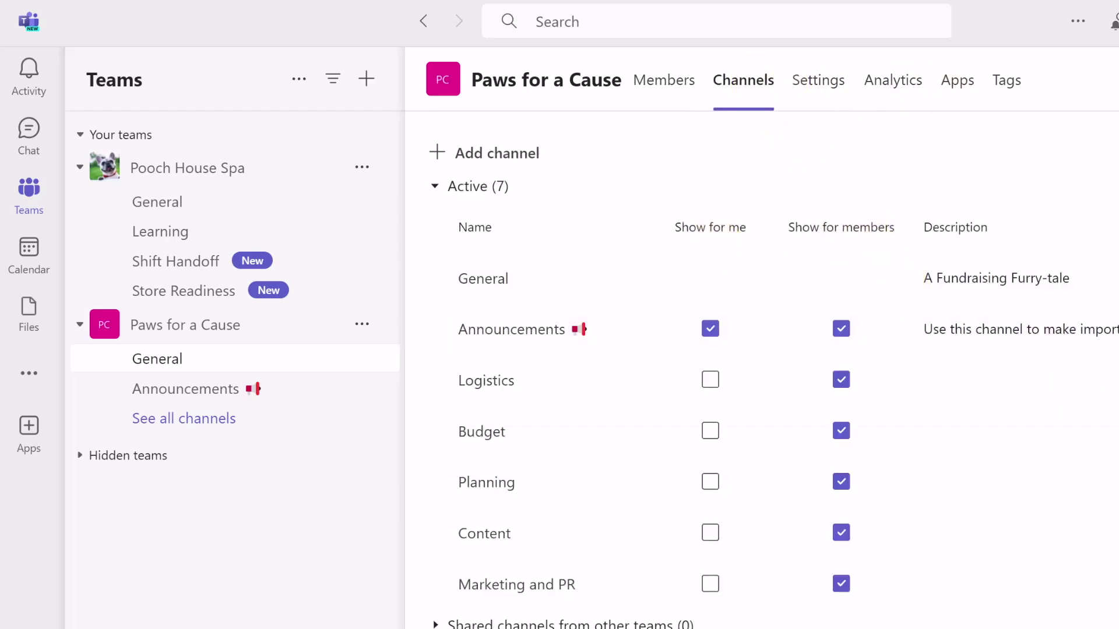
Change the team picture of Paws for a Cause to pexels-muhannad-alatawi-58997.jpg and save it
{"action": "left_click", "coordinate": [828, 93]}
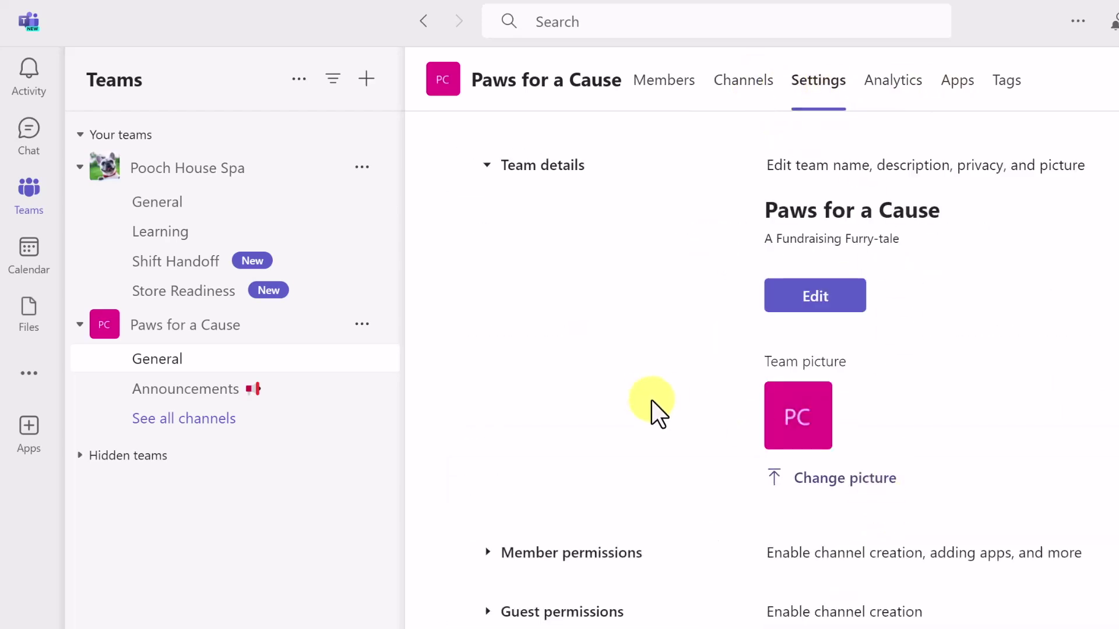
{"action": "left_click", "coordinate": [851, 479]}
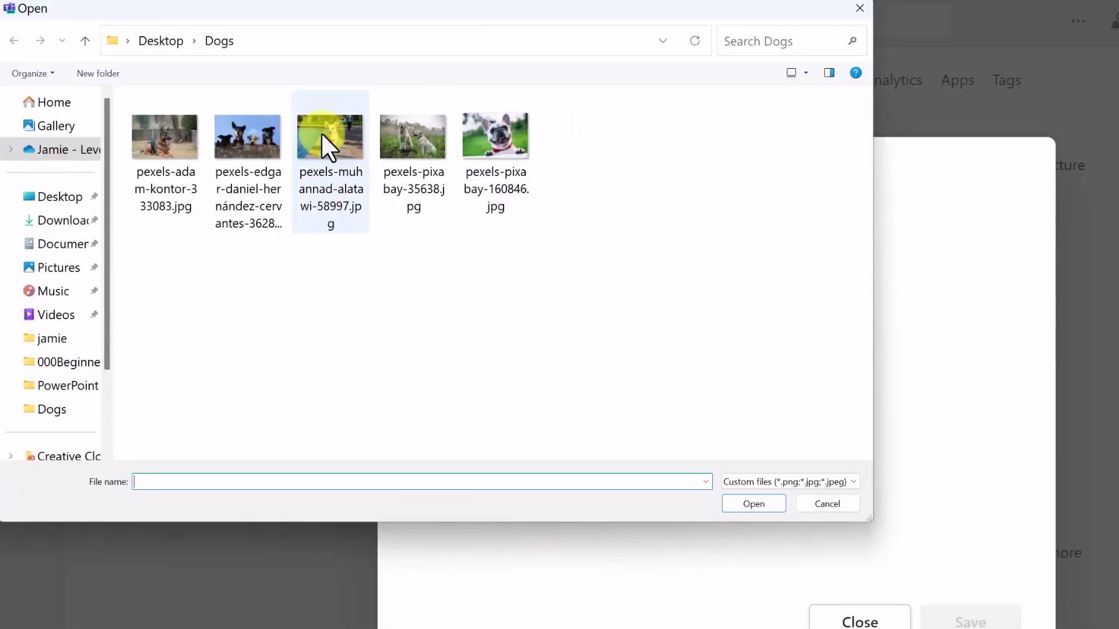
{"action": "left_click", "coordinate": [332, 147]}
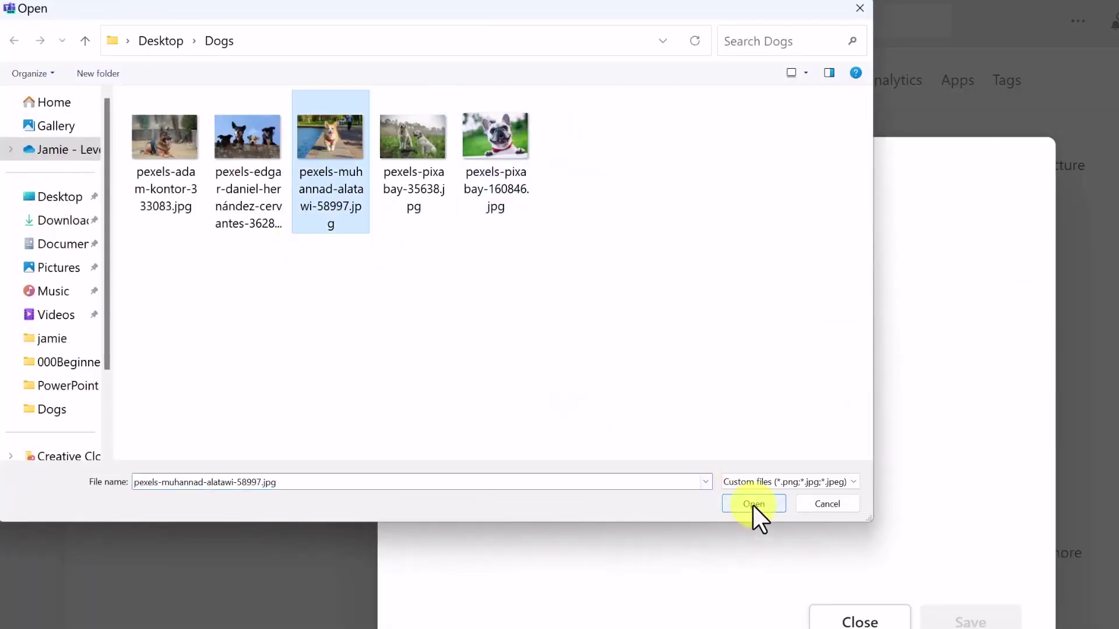
{"action": "left_click", "coordinate": [751, 503]}
{"action": "left_click", "coordinate": [975, 621]}
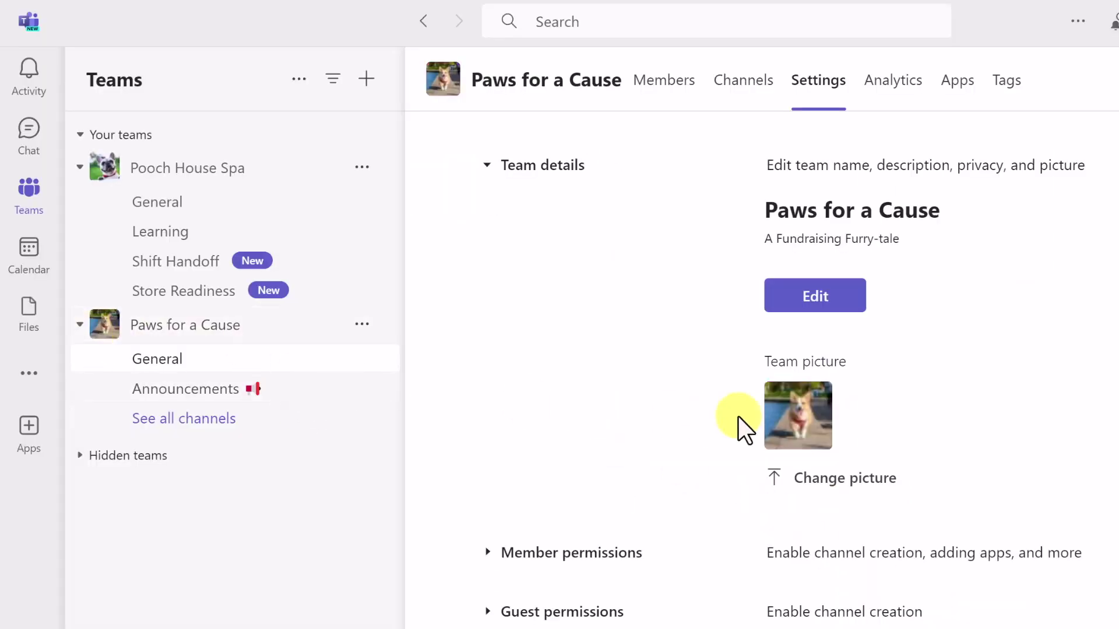
Examine the remaining settings, the analytics, and the installed apps with their options for the Paws for a Cause team
{"action": "scroll", "coordinate": [664, 513], "scroll_direction": "down", "scroll_amount": 2}
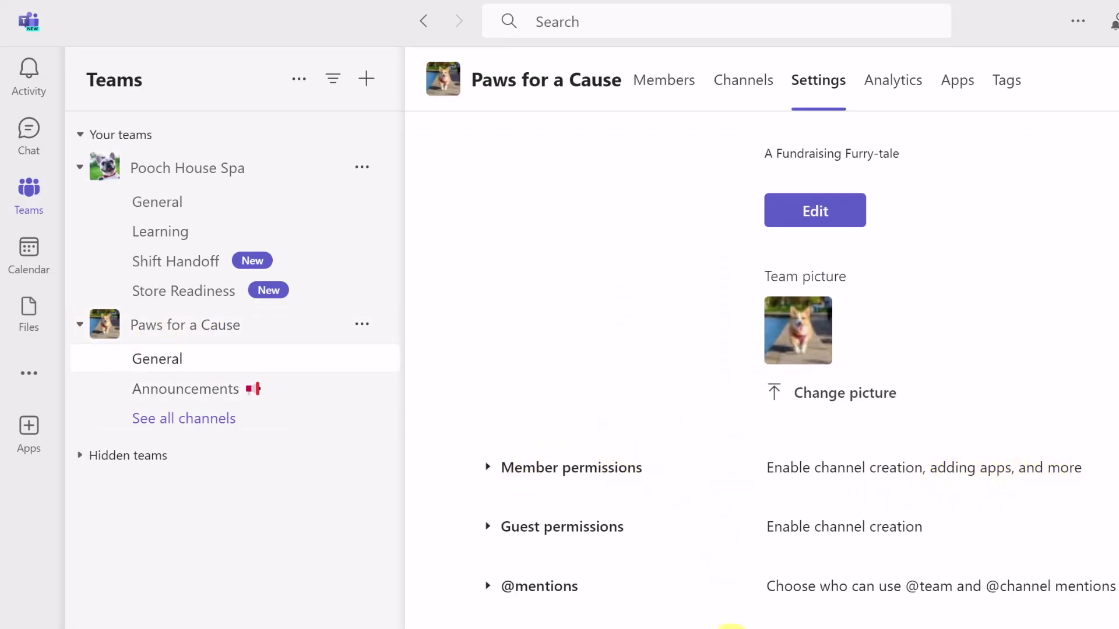
{"action": "scroll", "coordinate": [751, 451], "scroll_direction": "up", "scroll_amount": 2}
{"action": "left_click", "coordinate": [893, 81]}
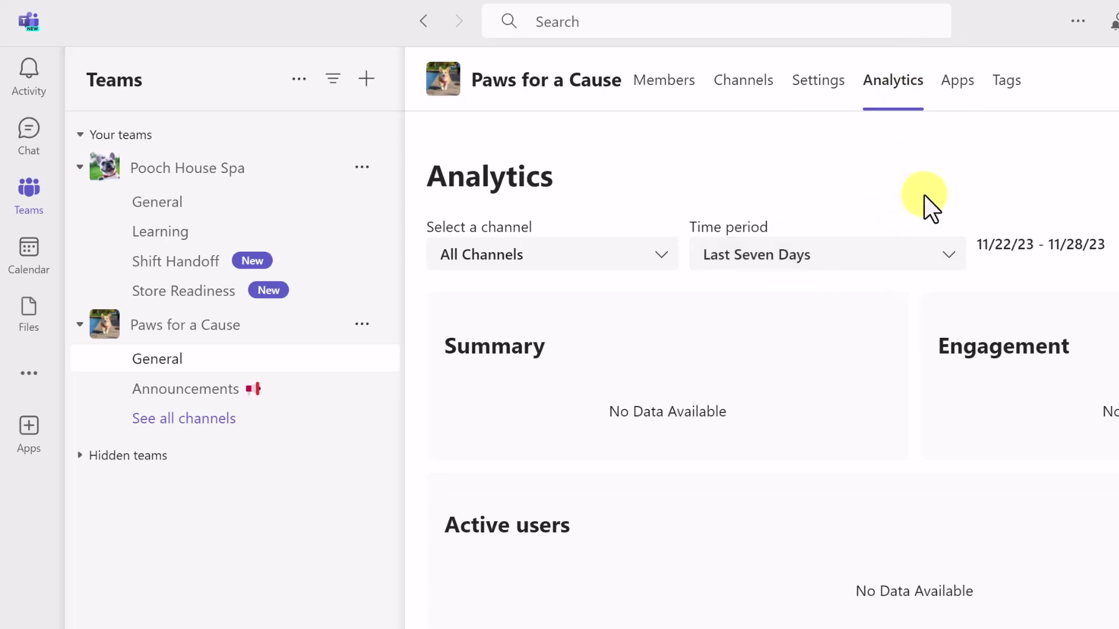
{"action": "left_click", "coordinate": [958, 82]}
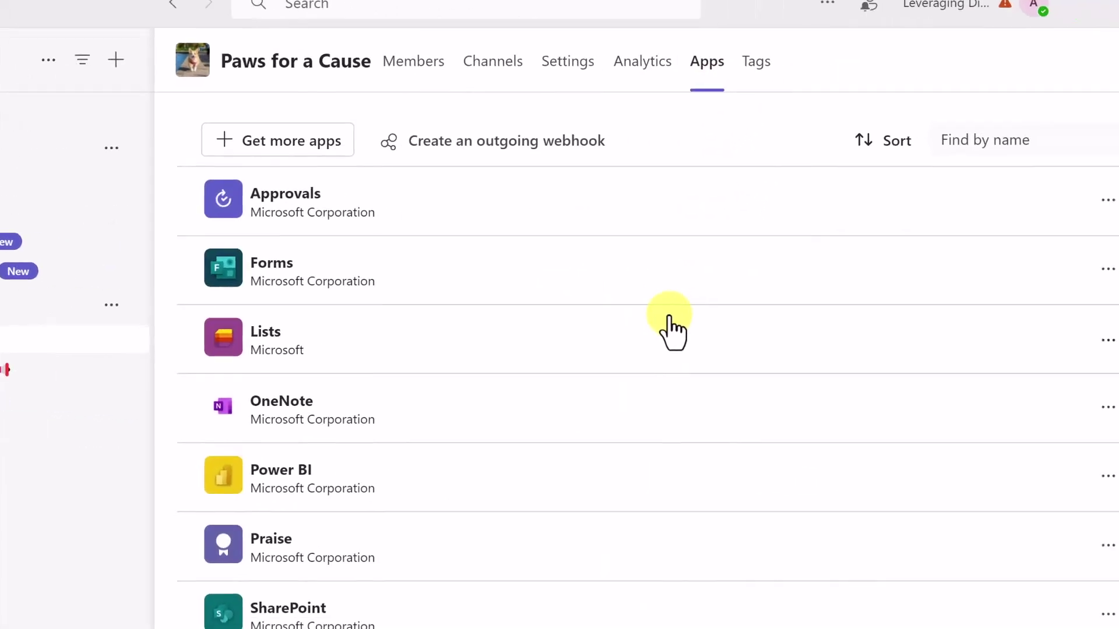
{"action": "scroll", "coordinate": [509, 234], "scroll_direction": "down", "scroll_amount": 2}
{"action": "scroll", "coordinate": [553, 420], "scroll_direction": "up", "scroll_amount": 2}
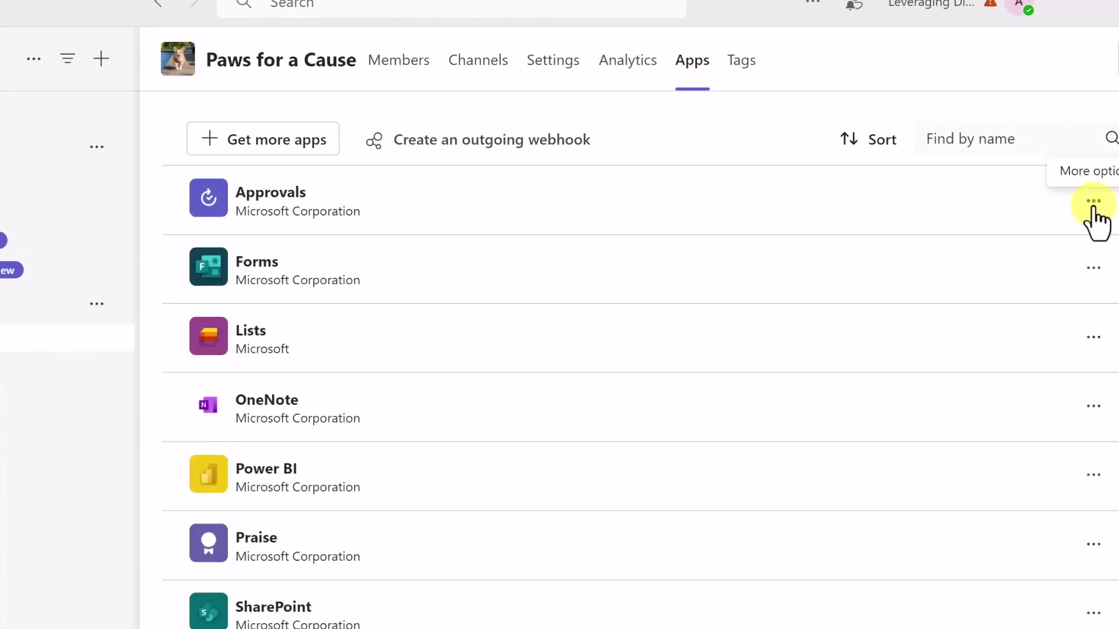
{"action": "left_click", "coordinate": [1094, 201]}
{"action": "left_click", "coordinate": [693, 144]}
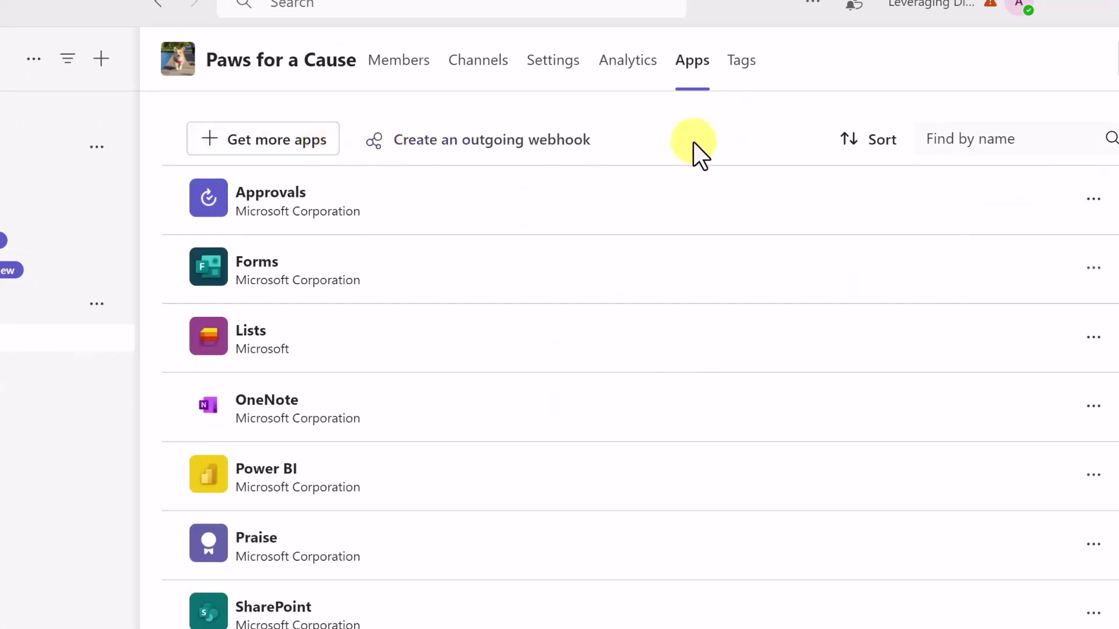
Create the tag "pet" for the team, assign the two added members, and promote it with a post in General
{"action": "left_click", "coordinate": [741, 60]}
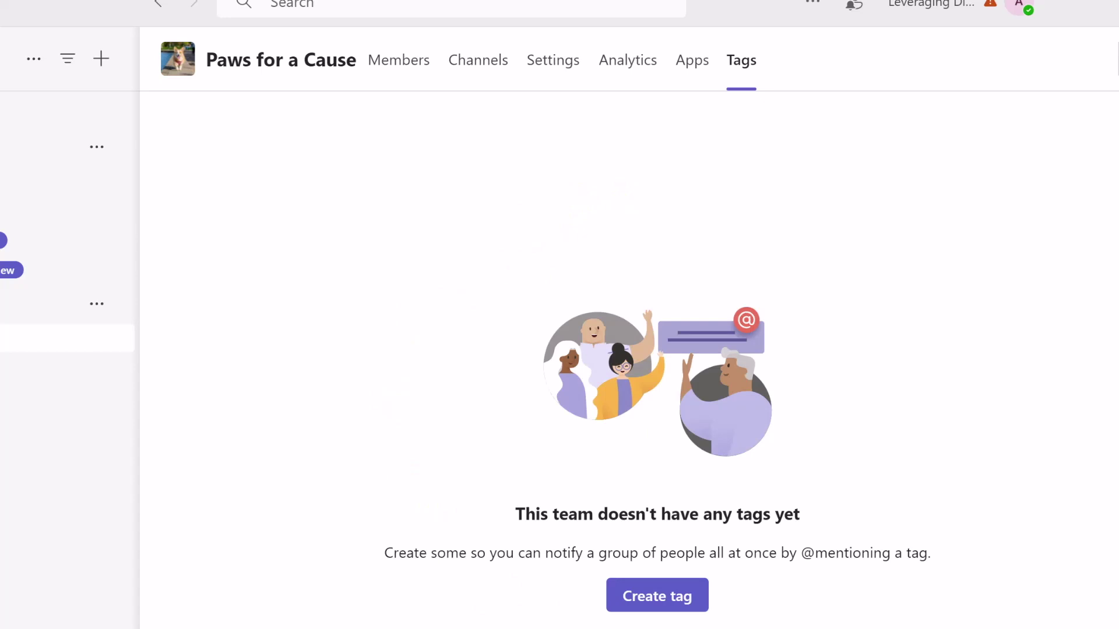
{"action": "left_click", "coordinate": [658, 595]}
{"action": "type", "text": "pet"}
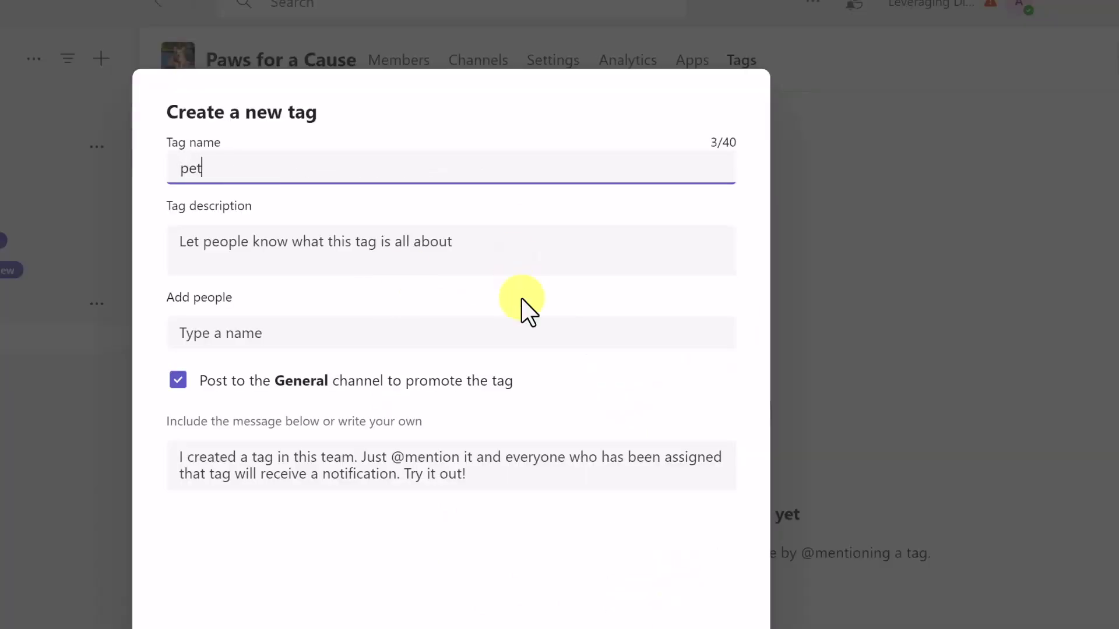
{"action": "left_click", "coordinate": [313, 337]}
{"action": "type", "text": "jamie"}
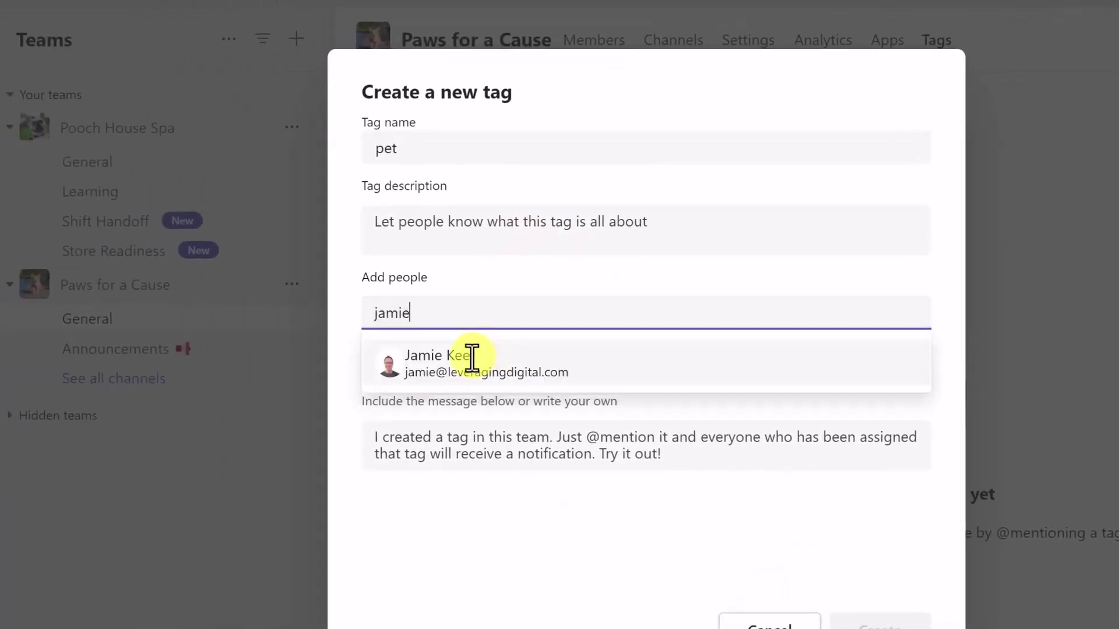
{"action": "left_click", "coordinate": [472, 356]}
{"action": "type", "text": "kathy"}
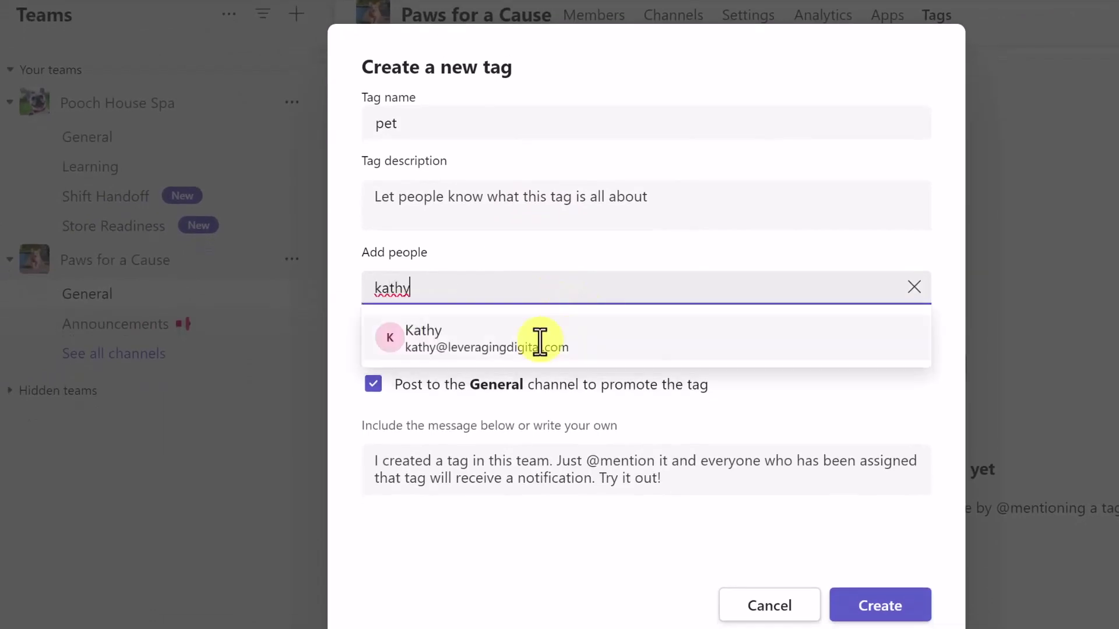
{"action": "left_click", "coordinate": [537, 359]}
{"action": "left_click", "coordinate": [874, 609]}
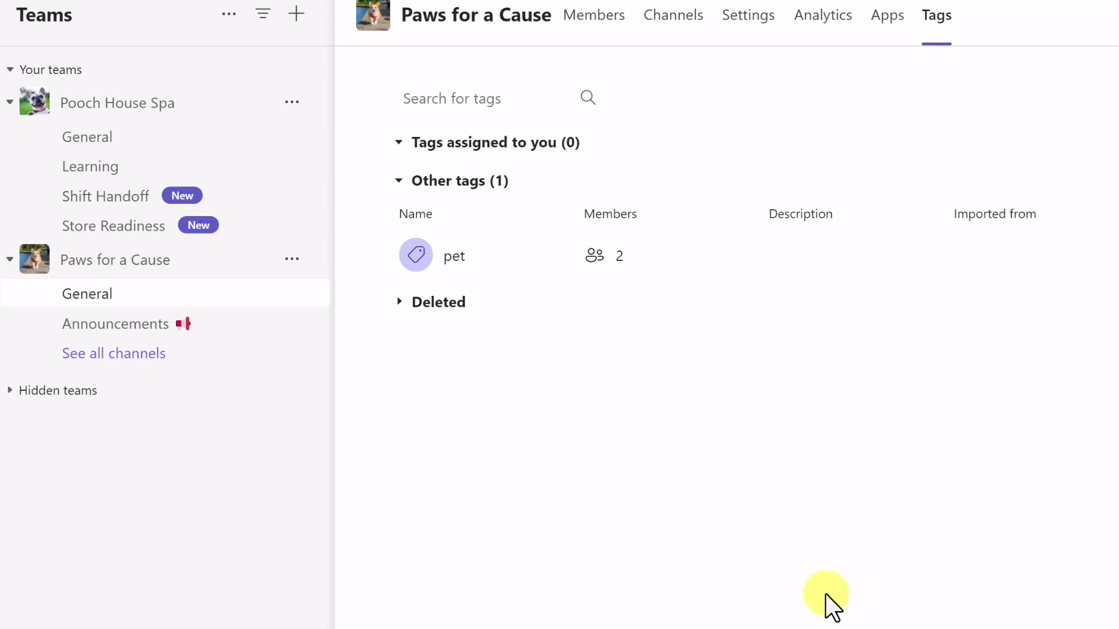
View the tag post in the General channel of Paws for a Cause and look over the team's available options
{"action": "left_click", "coordinate": [122, 262]}
{"action": "left_click", "coordinate": [123, 262]}
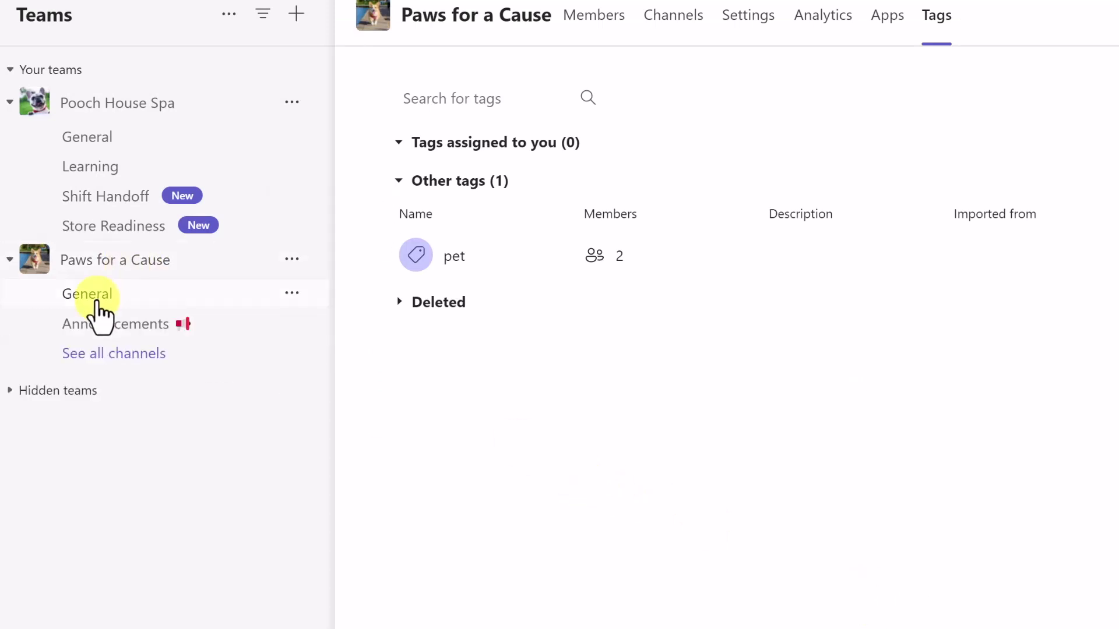
{"action": "left_click", "coordinate": [95, 295]}
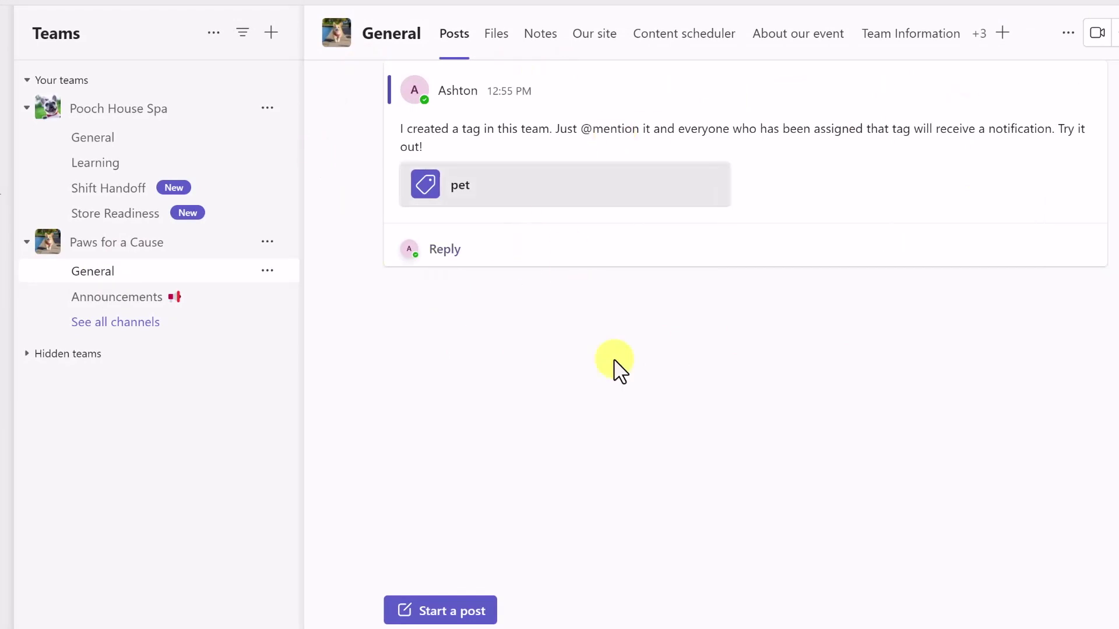
{"action": "left_click", "coordinate": [269, 242]}
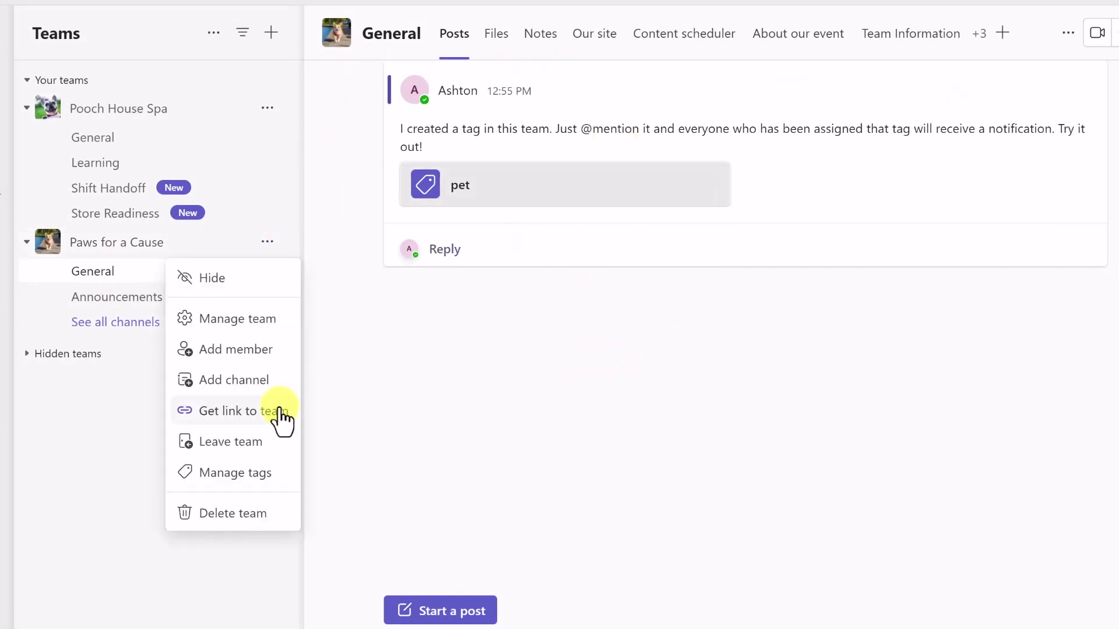
{"action": "left_click", "coordinate": [385, 407]}
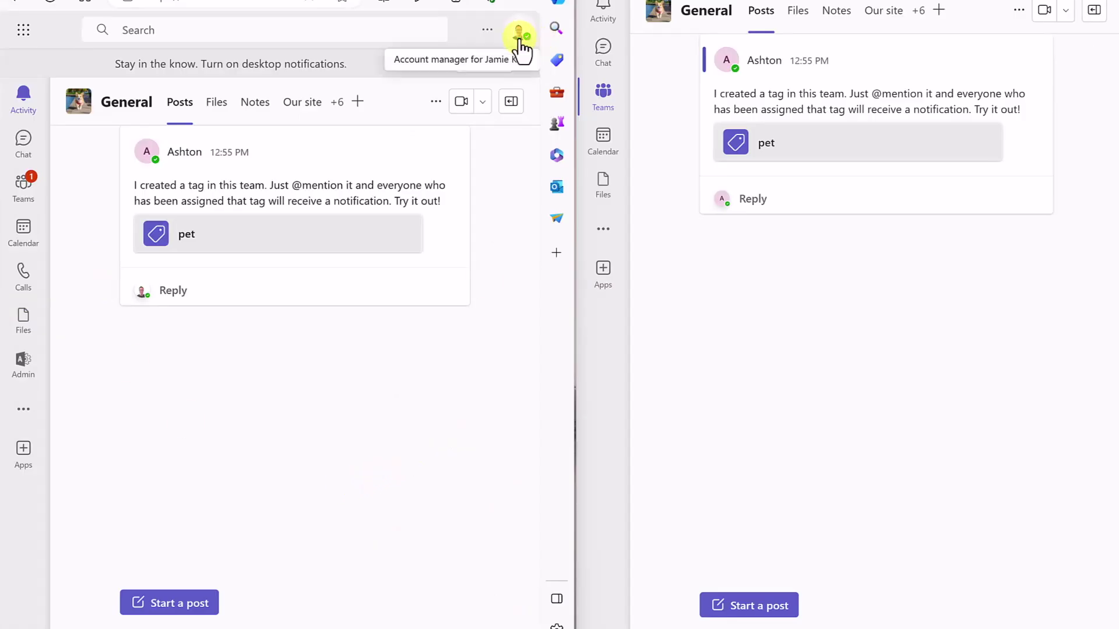
In the added member's browser session, check the activity feed and open the General channel of Paws for a Cause
{"action": "left_click", "coordinate": [24, 100]}
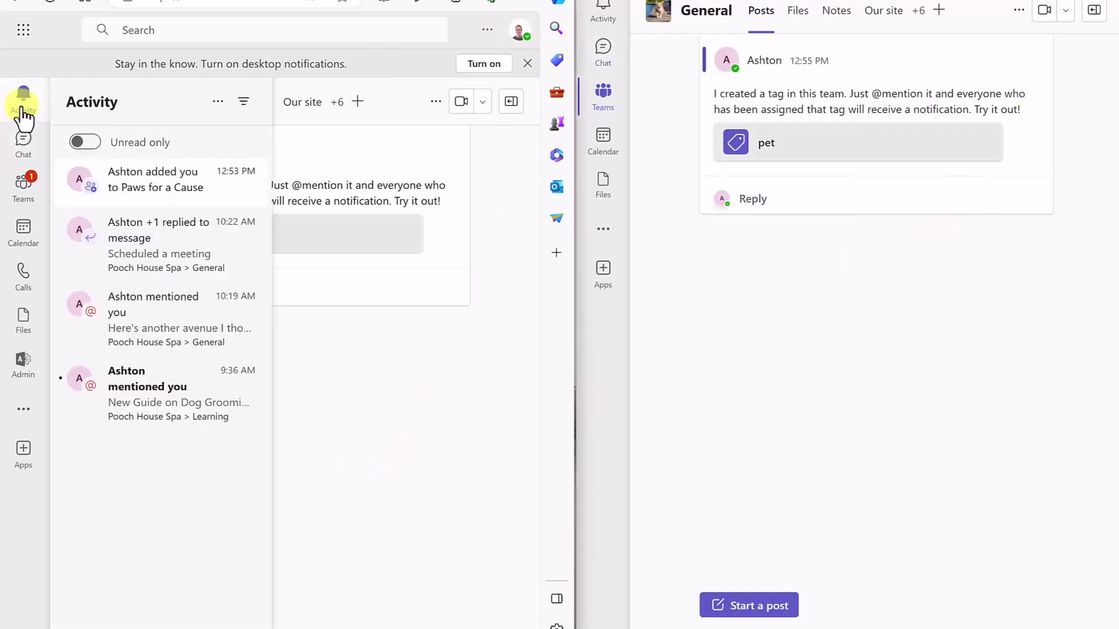
{"action": "left_click", "coordinate": [24, 186]}
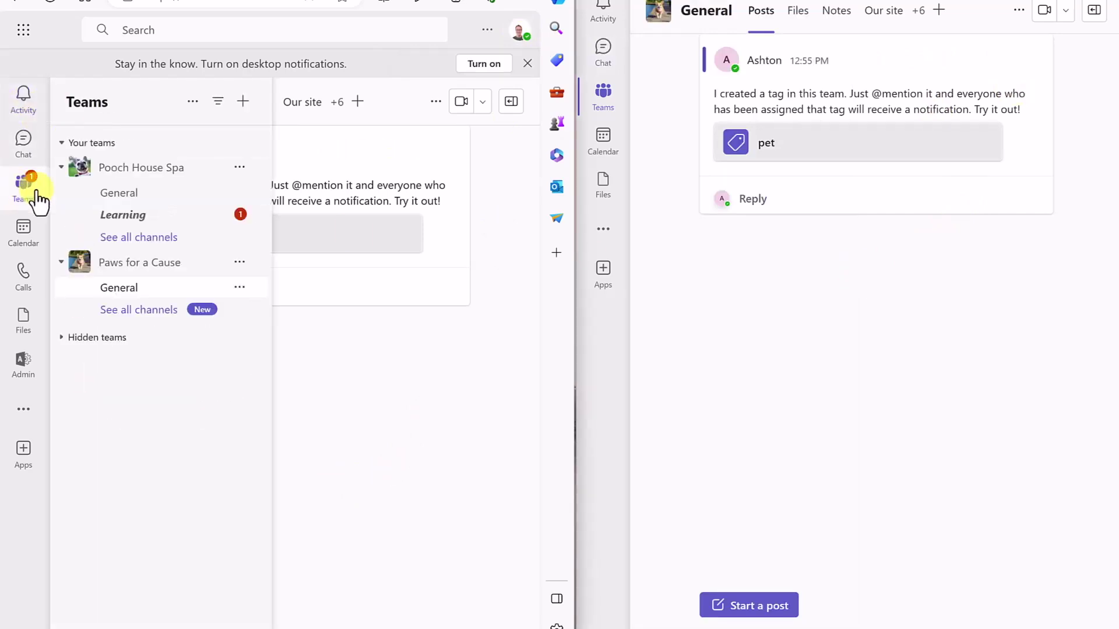
{"action": "left_click", "coordinate": [131, 266]}
{"action": "left_click", "coordinate": [137, 273]}
{"action": "left_click", "coordinate": [130, 291]}
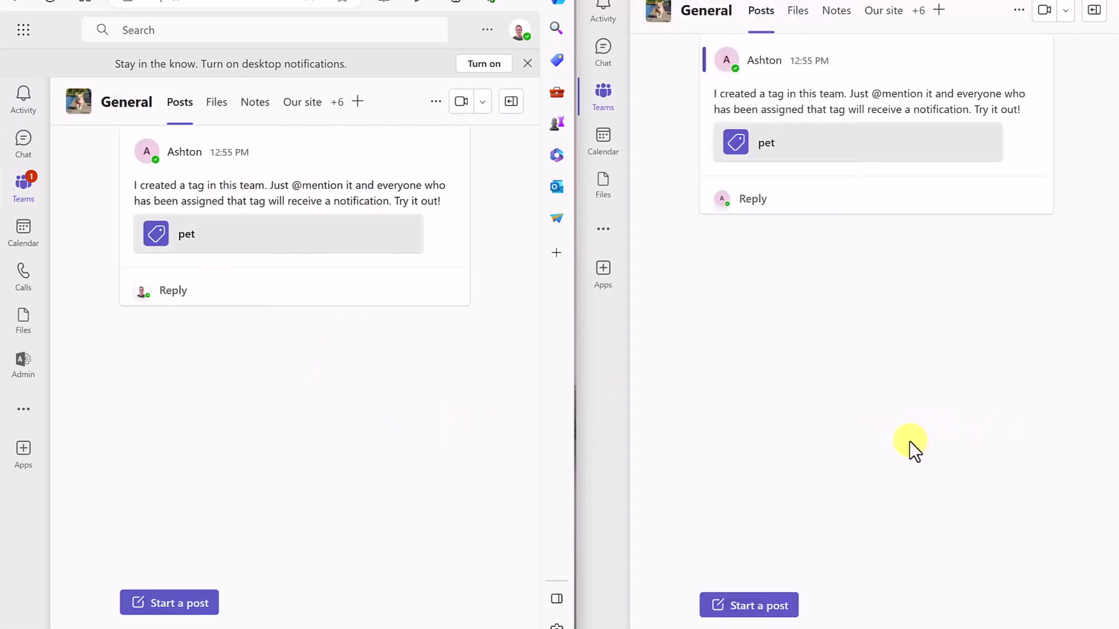
From the owner's account, post to General with the subject "Hello" and a message inviting brainstorming for 'Paws for a Cause: A Fundraising Furry-tale'
{"action": "left_click", "coordinate": [757, 606]}
{"action": "type", "text": "\"Hello, team! Thanks for joining today's meeting. We're here to brainstorm for our upcoming 'Paws for a Cause: A Fundraising Furry-tale' event. Let's make it a huge success!"}
{"action": "left_click", "coordinate": [761, 443]}
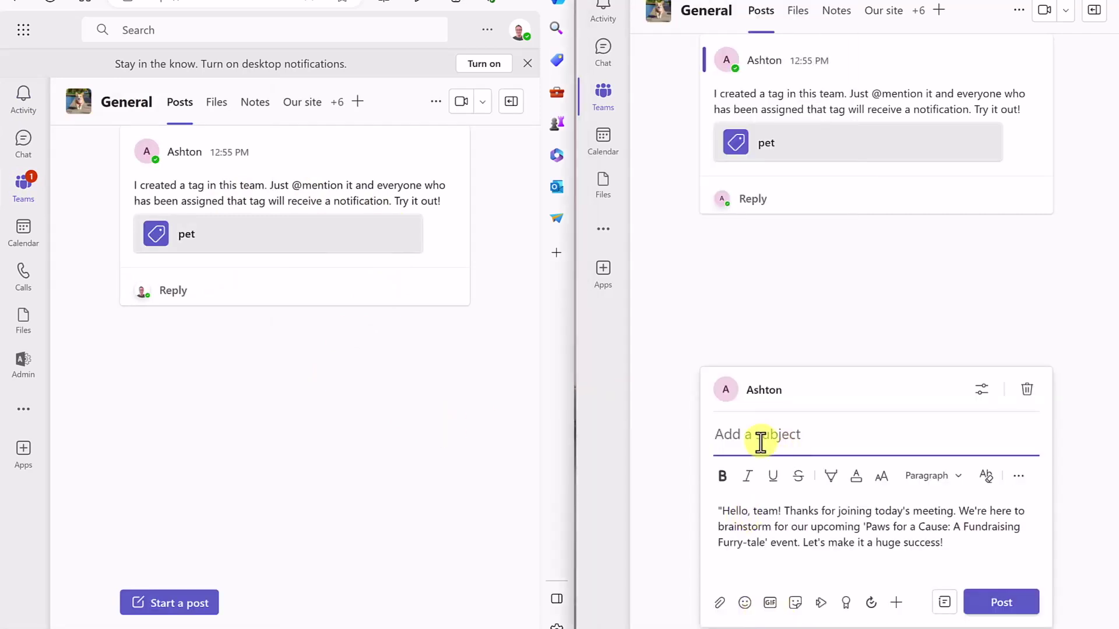
{"action": "type", "text": "Hello"}
{"action": "left_click", "coordinate": [1001, 603]}
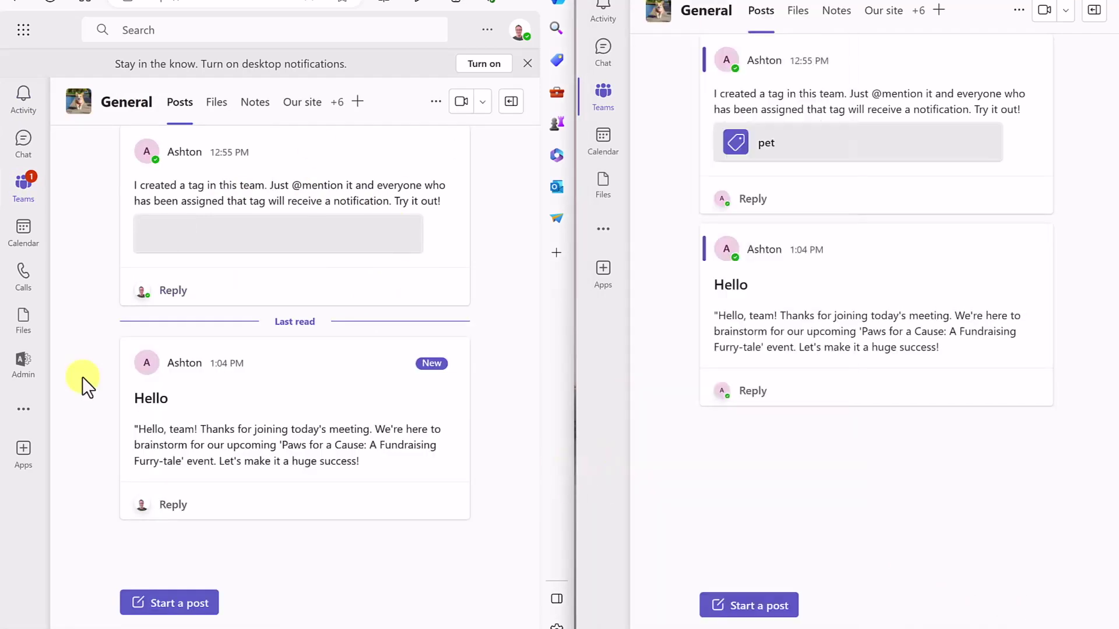
Reply to the Hello post from the member's account with the 'Bring your dog, bring hope' promotional idea, and view the owner's activity feed
{"action": "left_click", "coordinate": [187, 504]}
{"action": "type", "text": "Great to be here! I've drafted some promotional ideas. How about 'Bring your dog, bring hope'? We can encourage participants to share their dog's story on social media with our event hashtag"}
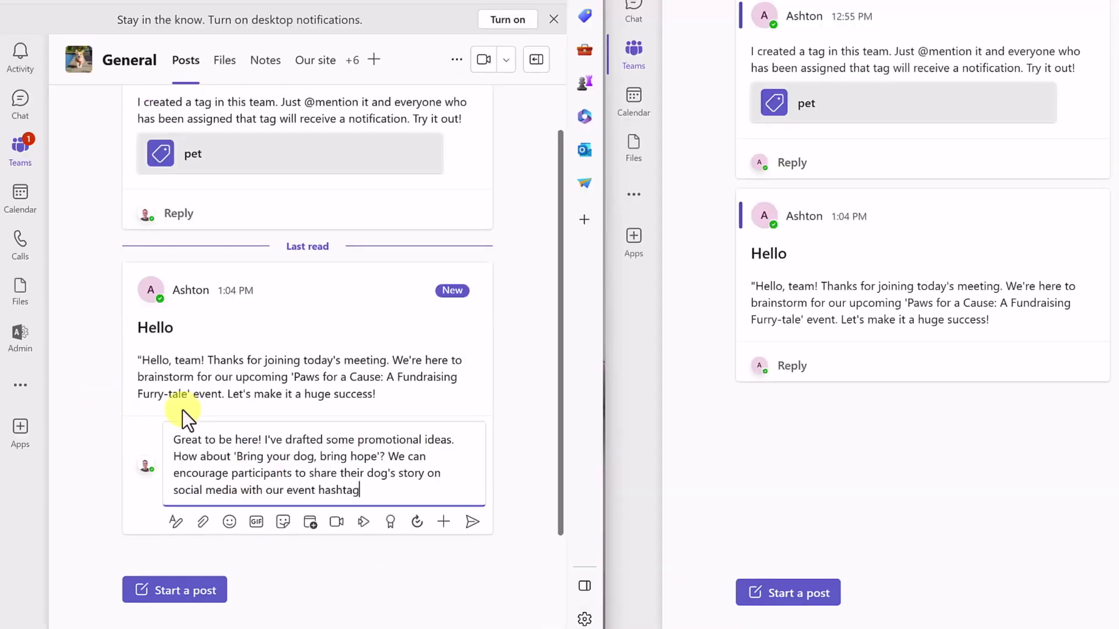
{"action": "left_click", "coordinate": [472, 522]}
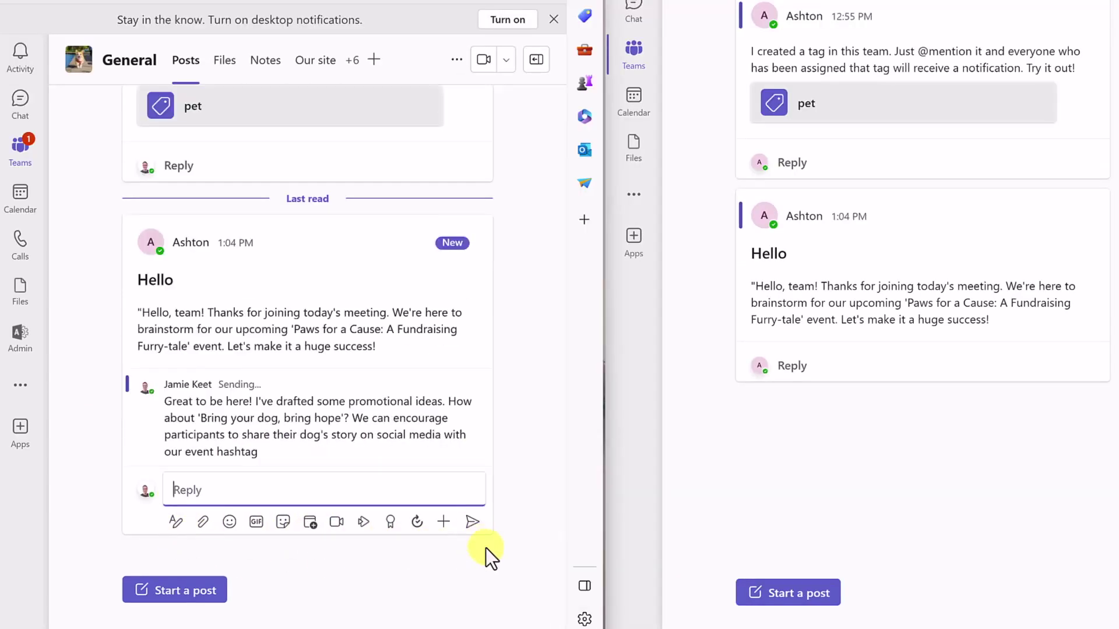
{"action": "left_click", "coordinate": [634, 29]}
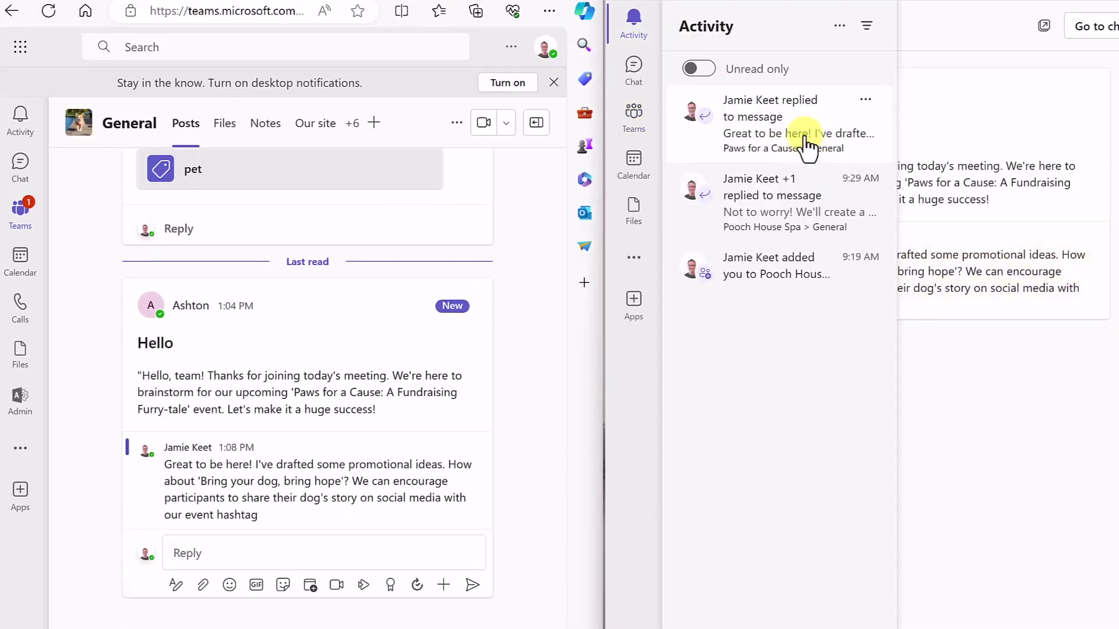
Open the member's reply from the owner's activity feed and answer in the thread by mentioning the member with "Hello"
{"action": "left_click", "coordinate": [810, 156]}
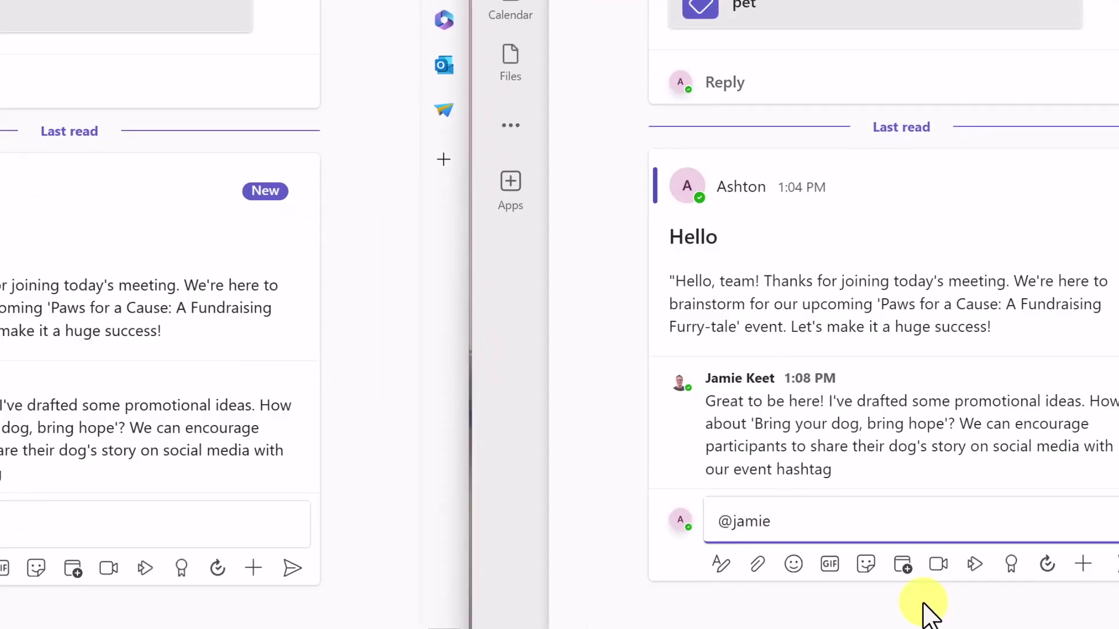
{"action": "left_click", "coordinate": [844, 500]}
{"action": "type", "text": "Hello"}
{"action": "key", "text": "Return"}
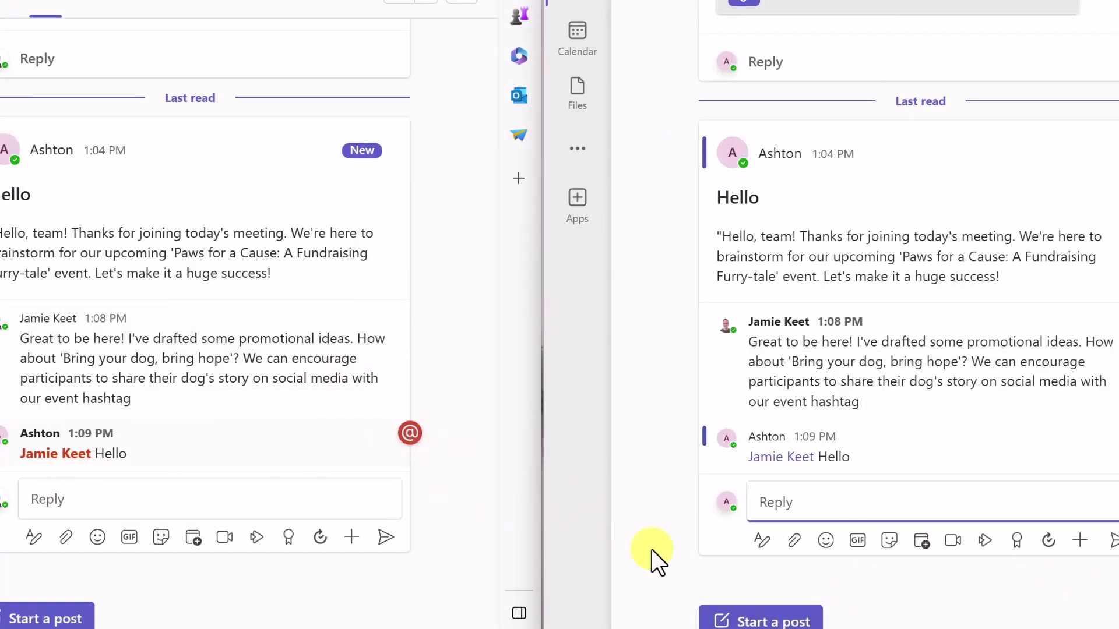
Add another reply in the Hello thread that mentions the Paws for a Cause team with "Hello"
{"action": "type", "text": "@paw"}
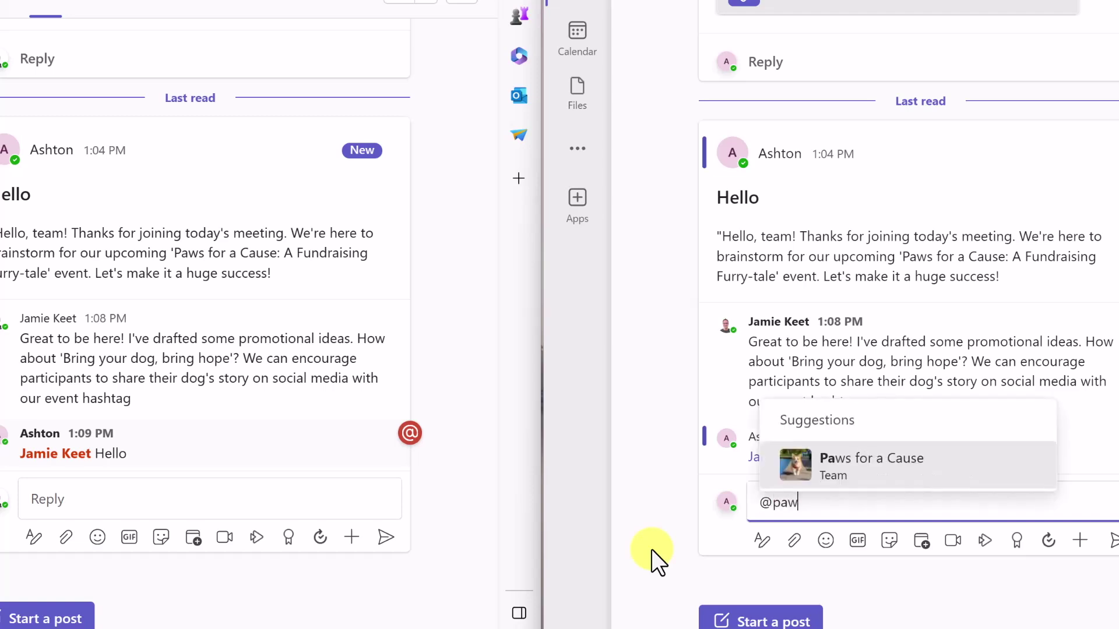
{"action": "left_click", "coordinate": [898, 475]}
{"action": "type", "text": "Hello"}
{"action": "key", "text": "Return"}
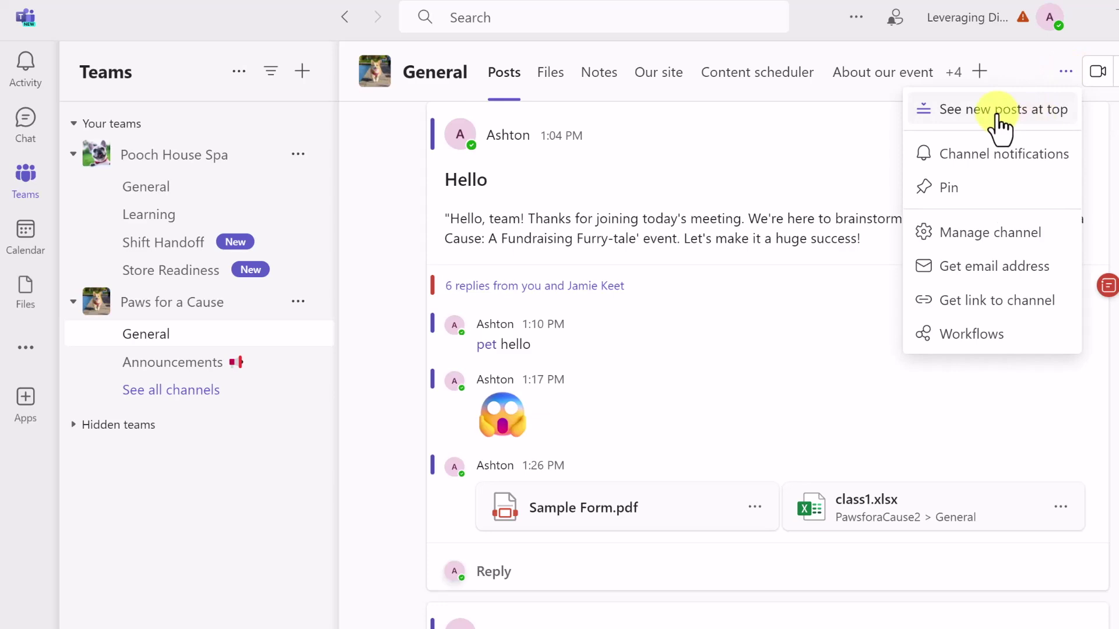
Set the General channel to show new posts at the top and choose Post as the new post's type
{"action": "left_click", "coordinate": [1000, 124]}
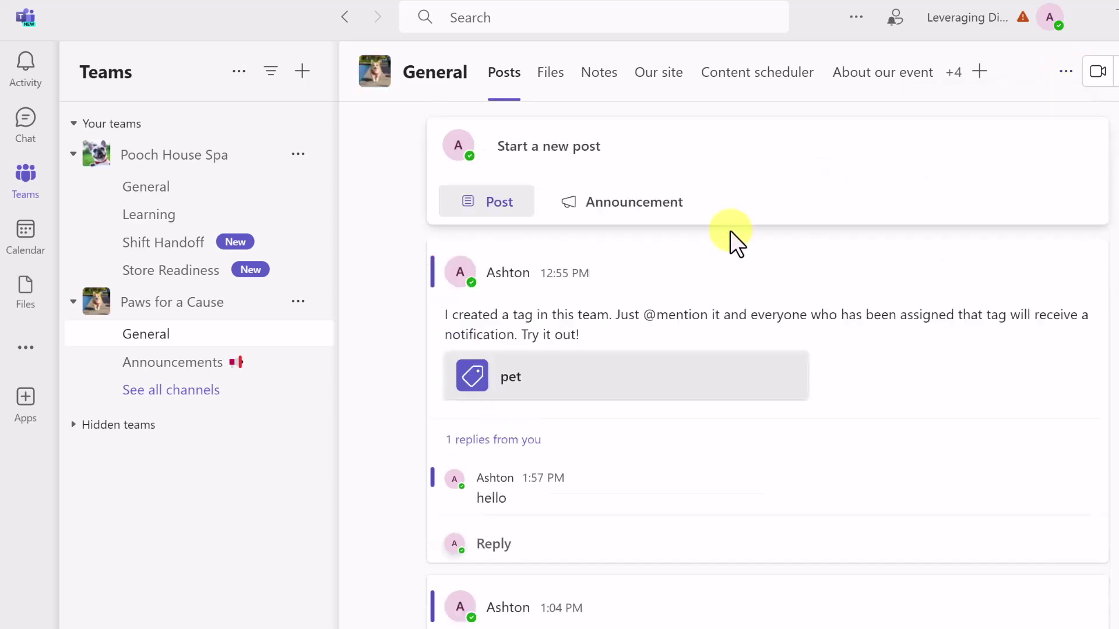
{"action": "left_click", "coordinate": [481, 205]}
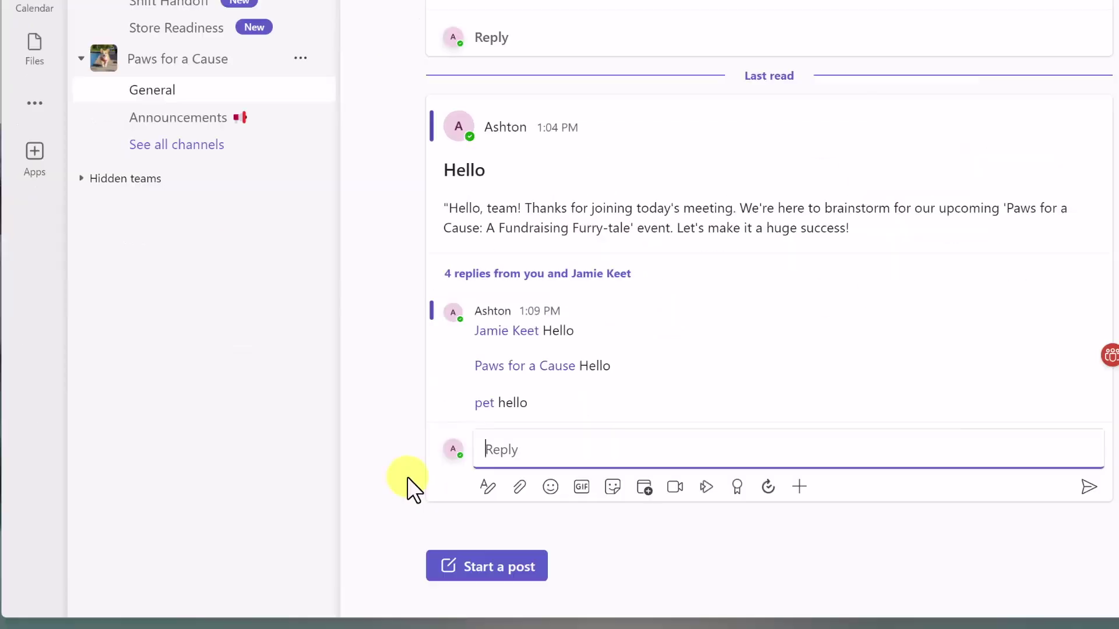
Open the pet tag post's conversation in a new window and move that window aside
{"action": "mouse_move", "coordinate": [1011, 211]}
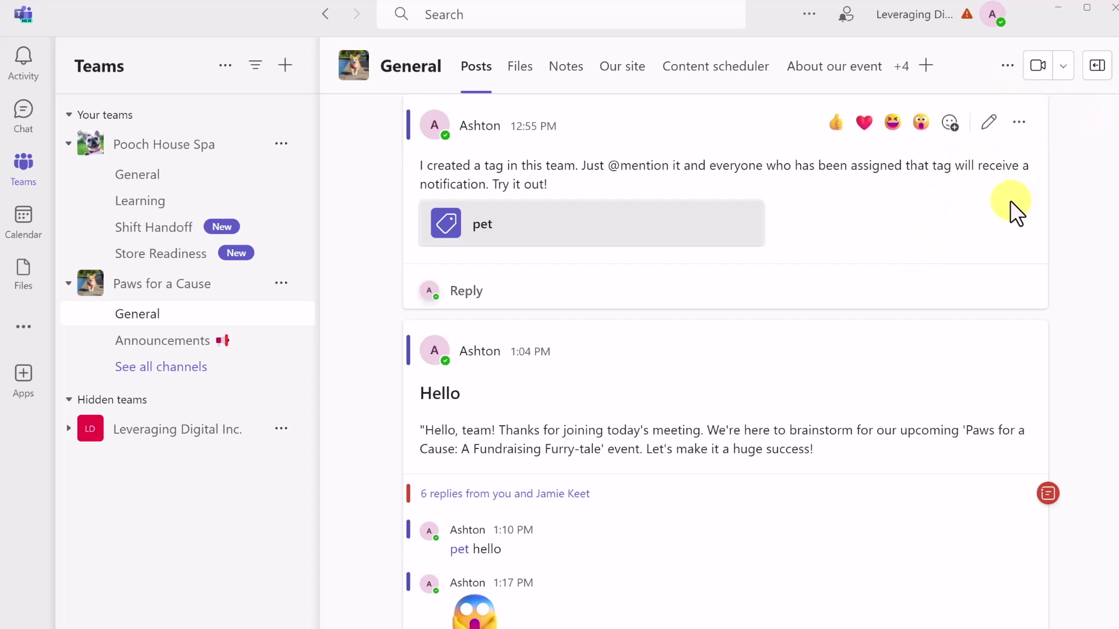
{"action": "left_click", "coordinate": [1019, 124]}
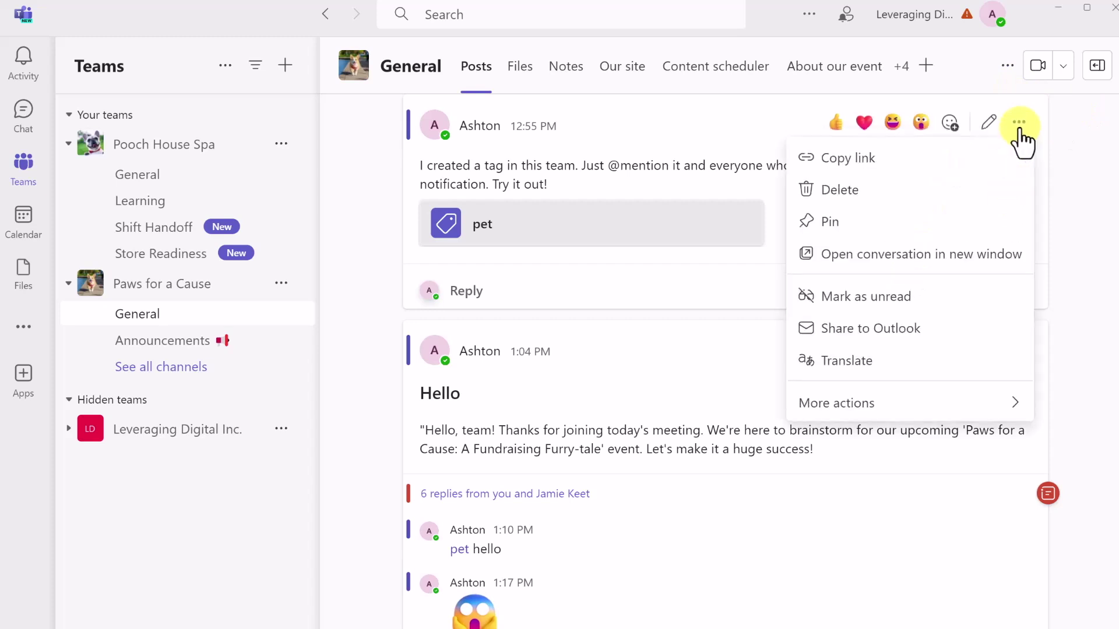
{"action": "left_click", "coordinate": [932, 263]}
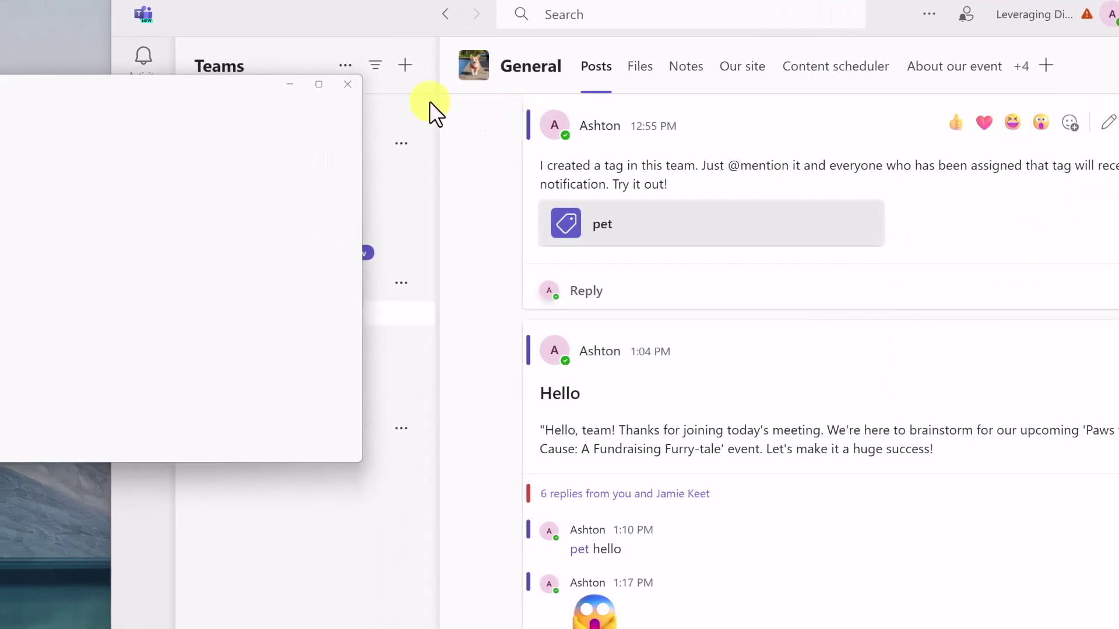
{"action": "left_click_drag", "start_coordinate": [270, 98], "coordinate": [569, 95]}
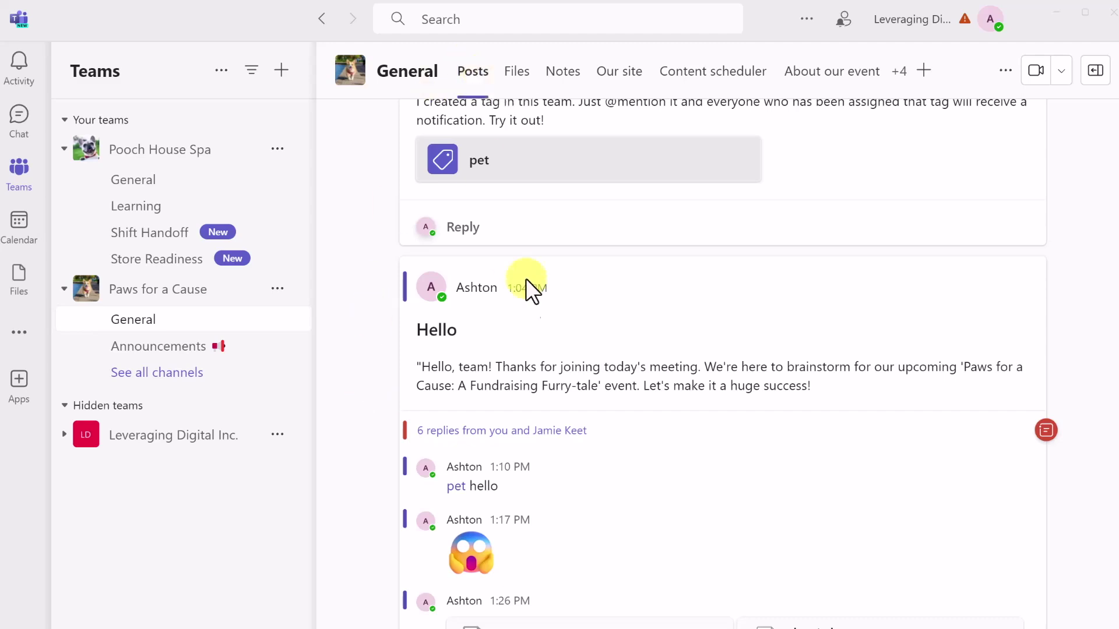
Look over the files of the General and Announcements channels in Paws for a Cause, ending in General's files
{"action": "scroll", "coordinate": [527, 283], "scroll_direction": "up", "scroll_amount": 2}
{"action": "left_click", "coordinate": [517, 72]}
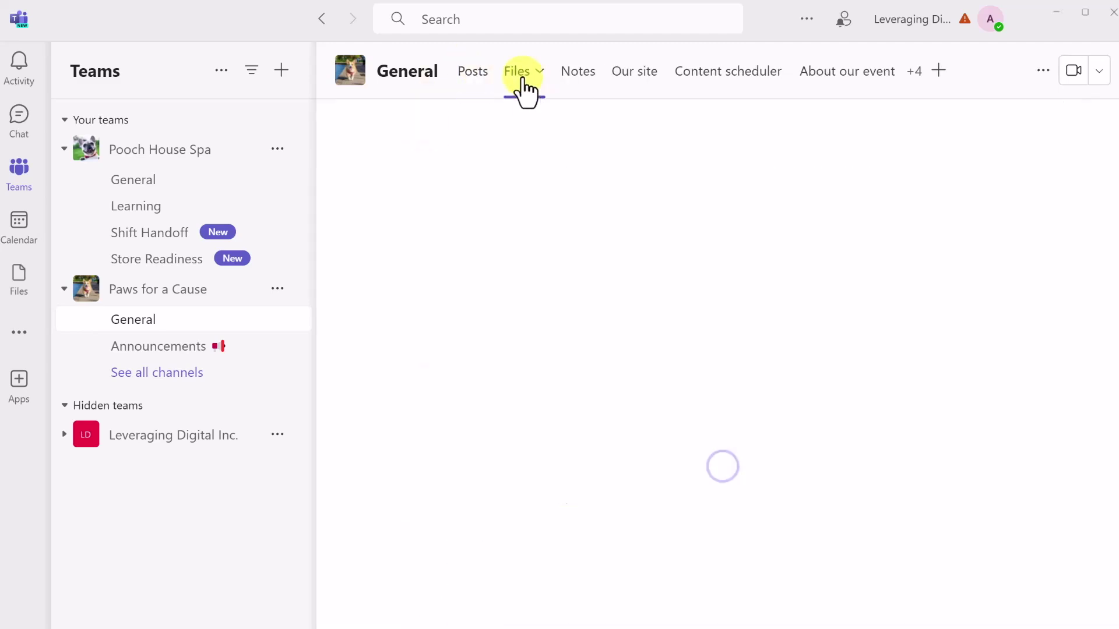
{"action": "left_click", "coordinate": [153, 346]}
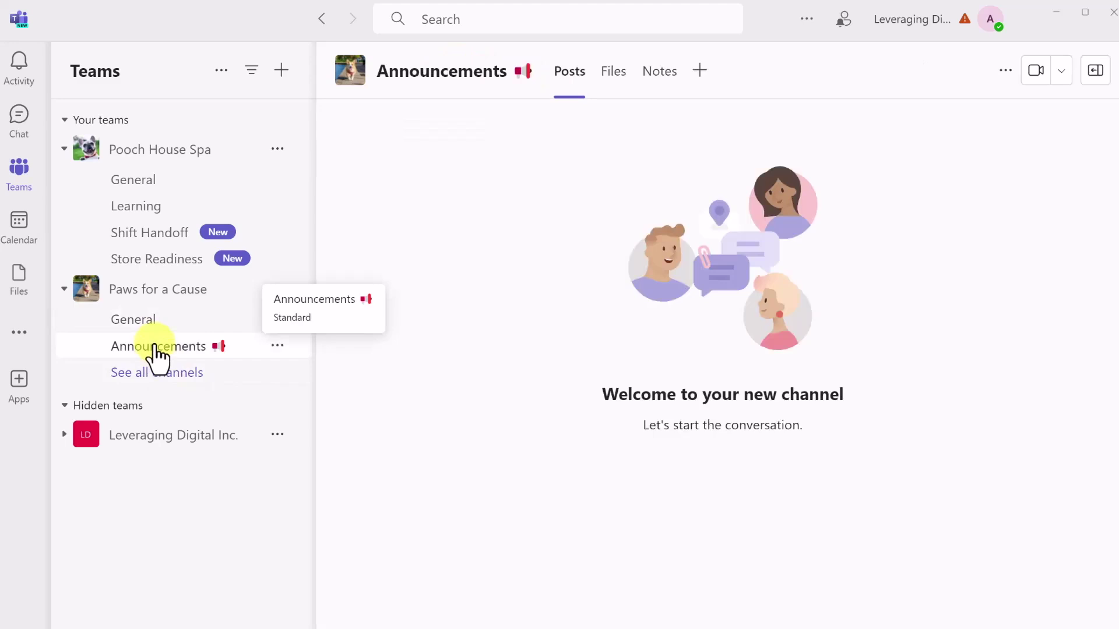
{"action": "left_click", "coordinate": [617, 72]}
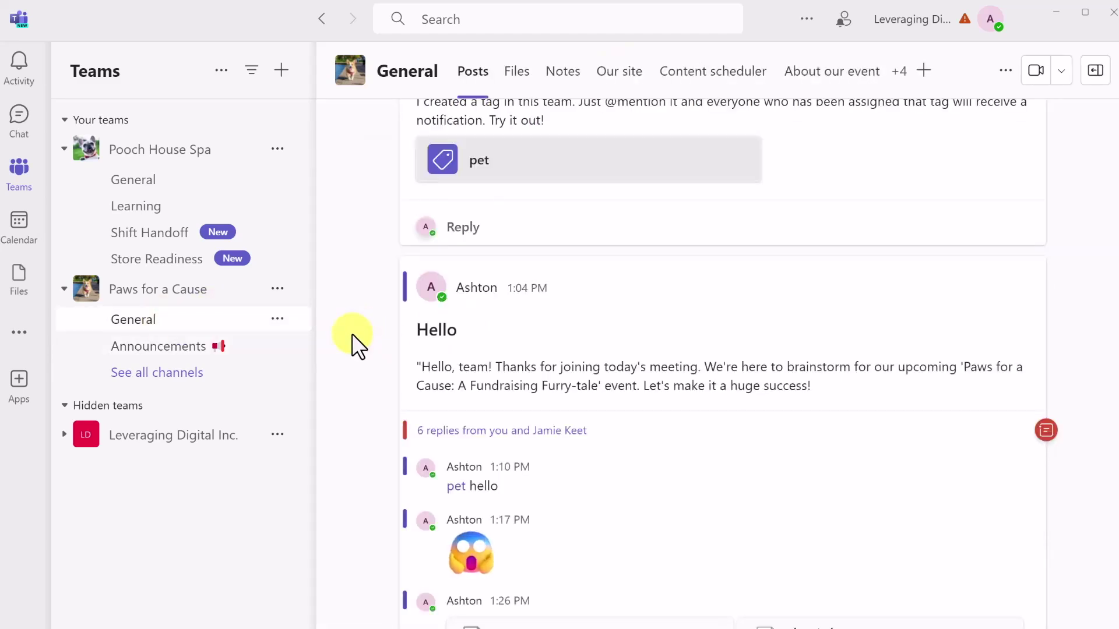
{"action": "left_click", "coordinate": [530, 91]}
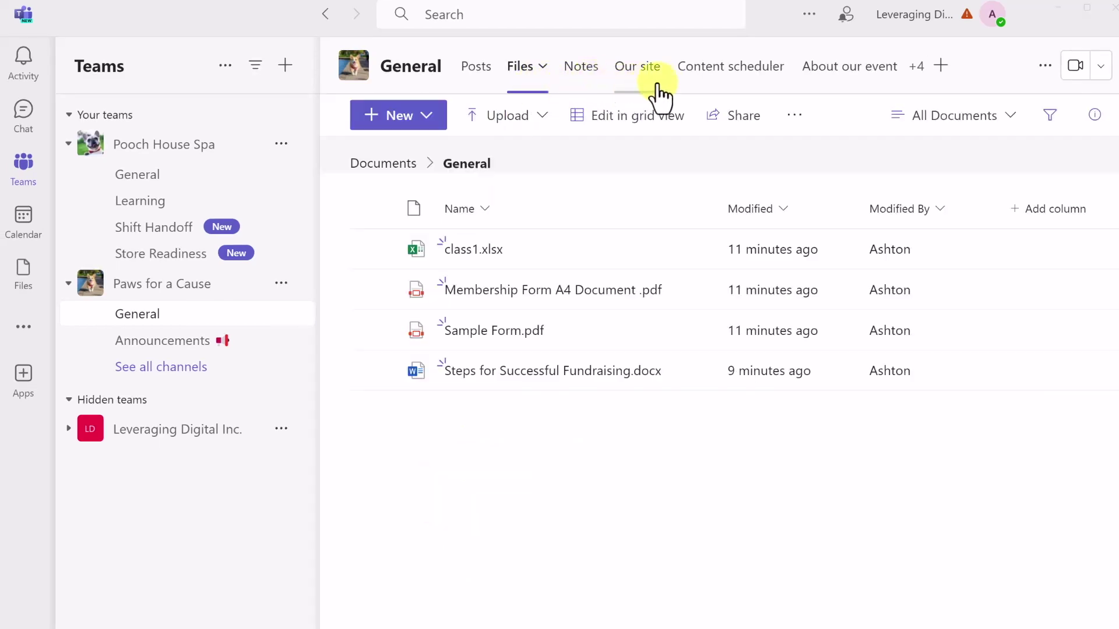
Review General's additional channel pages, and open Content scheduler to examine its available options
{"action": "left_click", "coordinate": [917, 68]}
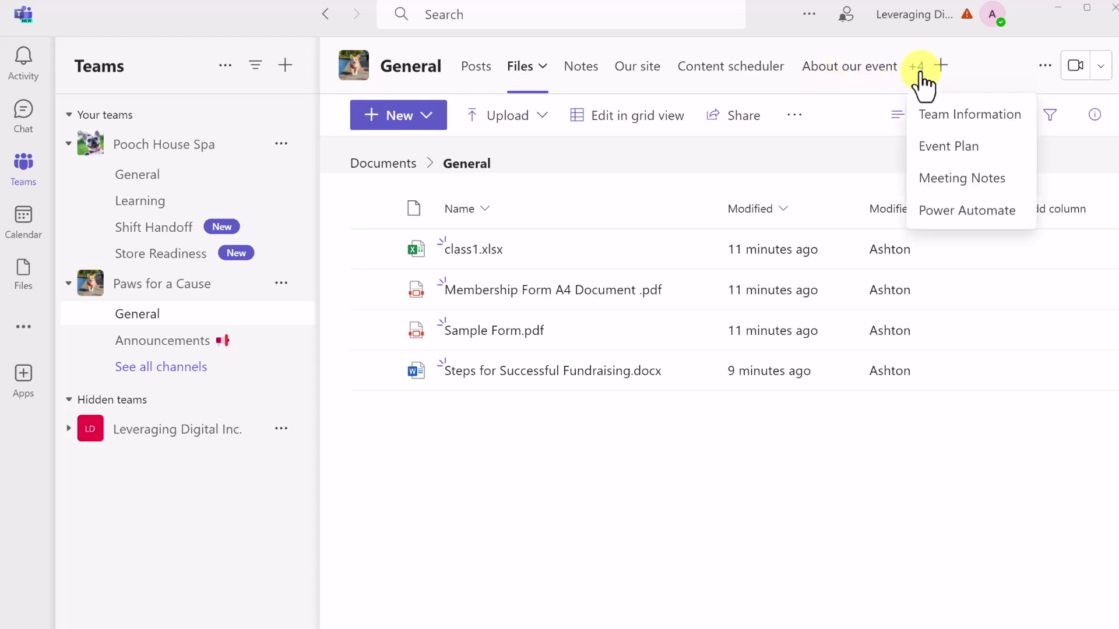
{"action": "left_click", "coordinate": [780, 83]}
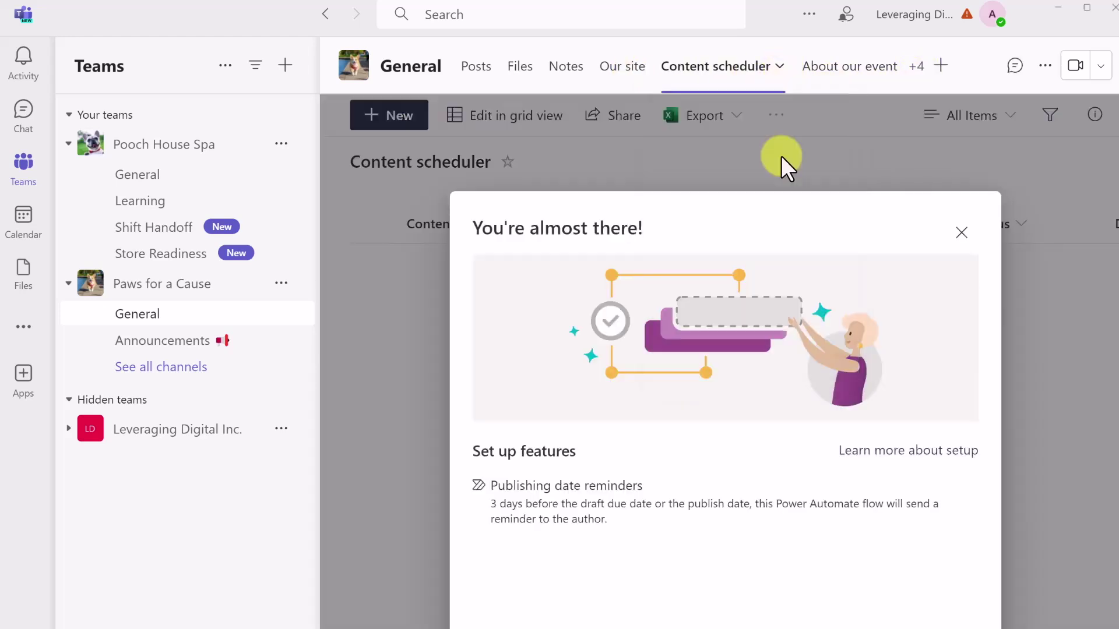
{"action": "left_click", "coordinate": [781, 73]}
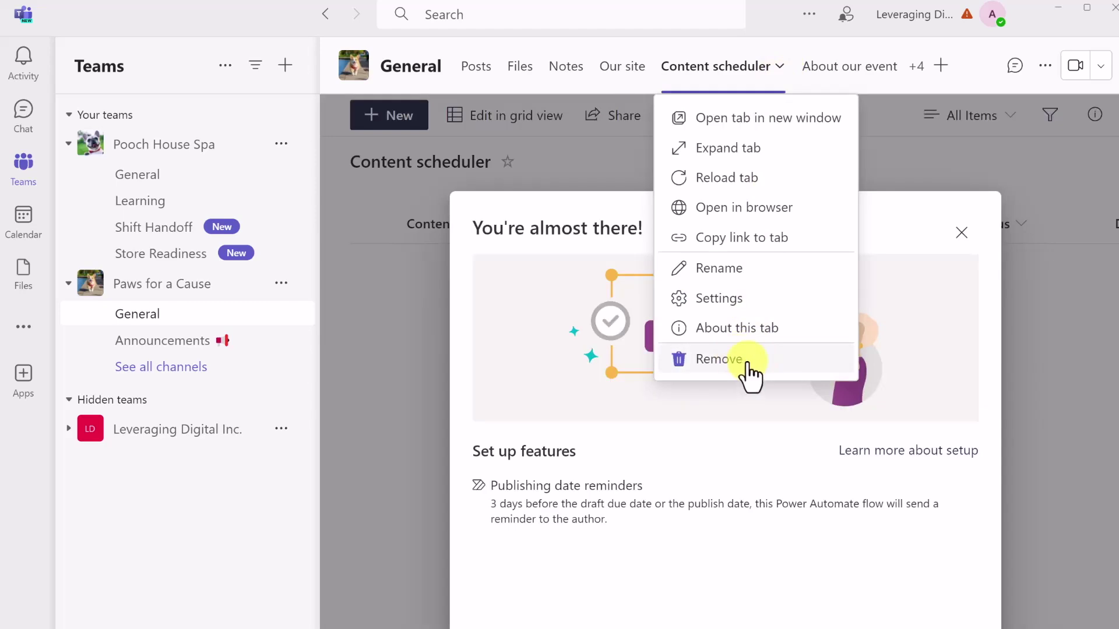
{"action": "left_click", "coordinate": [556, 299]}
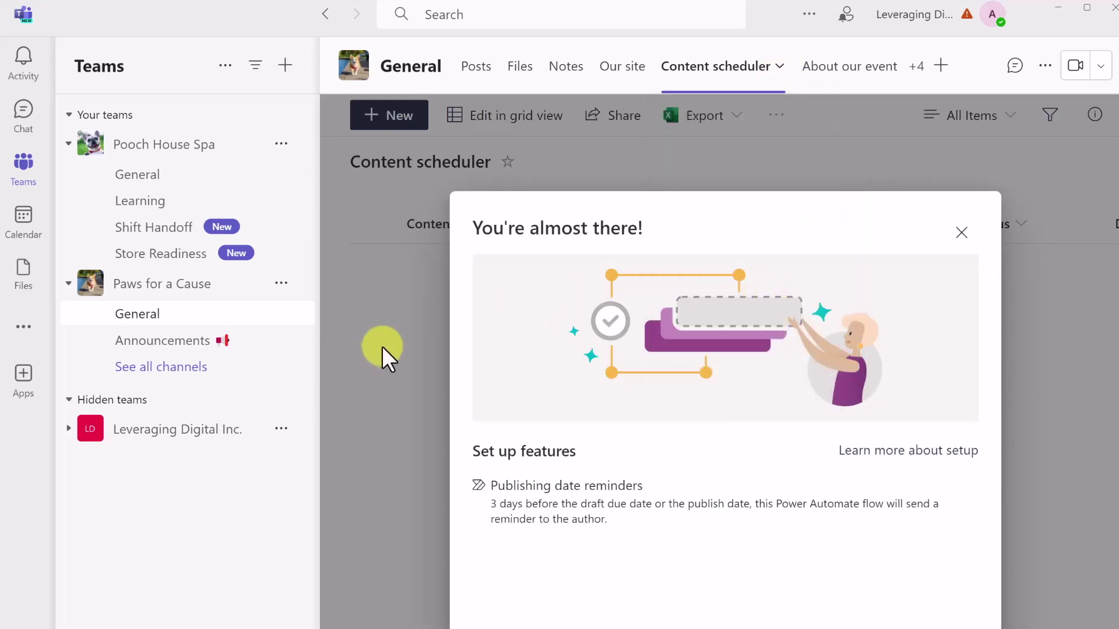
Return to General's posts, reorder the teams so Paws for a Cause precedes Pooch House Spa, and open Pooch House Spa's options
{"action": "left_click", "coordinate": [484, 73]}
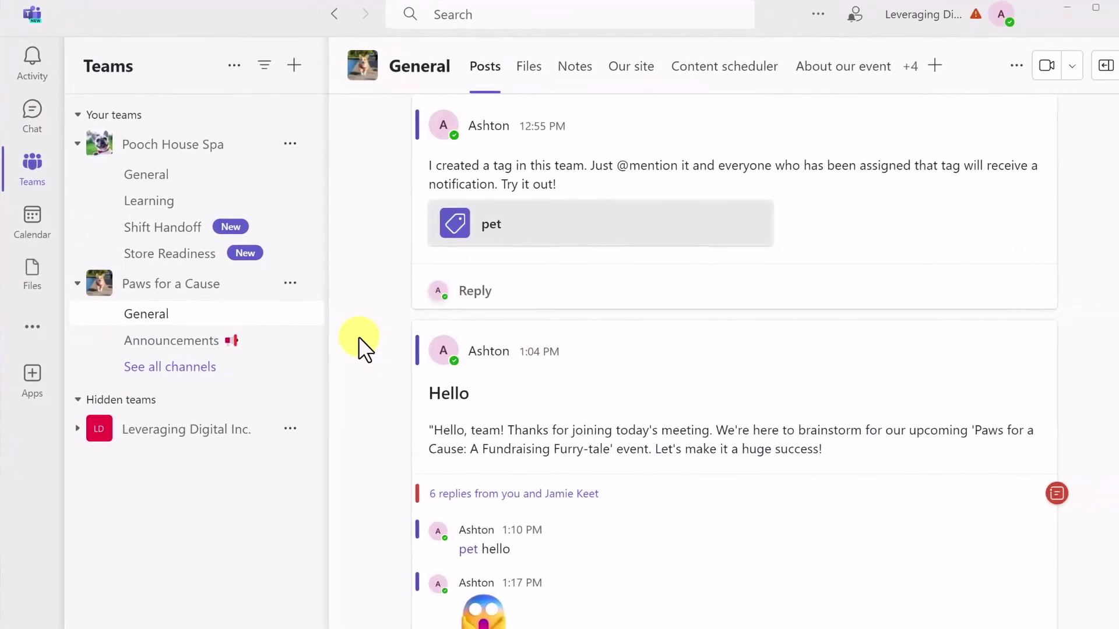
{"action": "left_click_drag", "start_coordinate": [140, 286], "coordinate": [147, 149]}
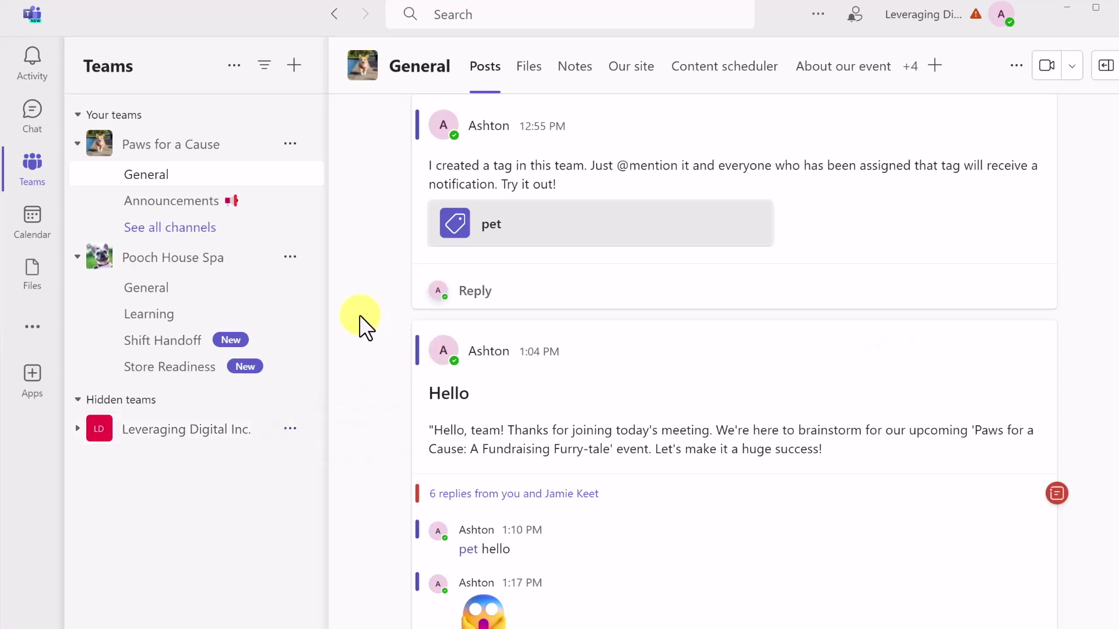
{"action": "left_click", "coordinate": [290, 257]}
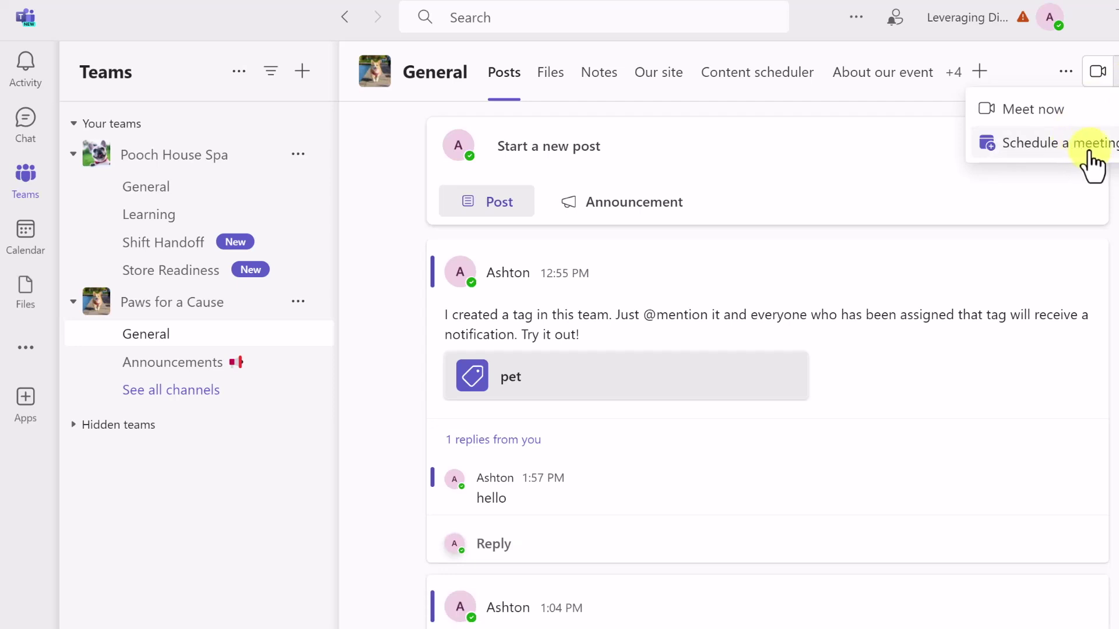
In the calendar, draft a meeting titled "Fundrasier" for 12/6/2023 at 12:30 PM with the team member as required attendee
{"action": "left_click", "coordinate": [401, 303]}
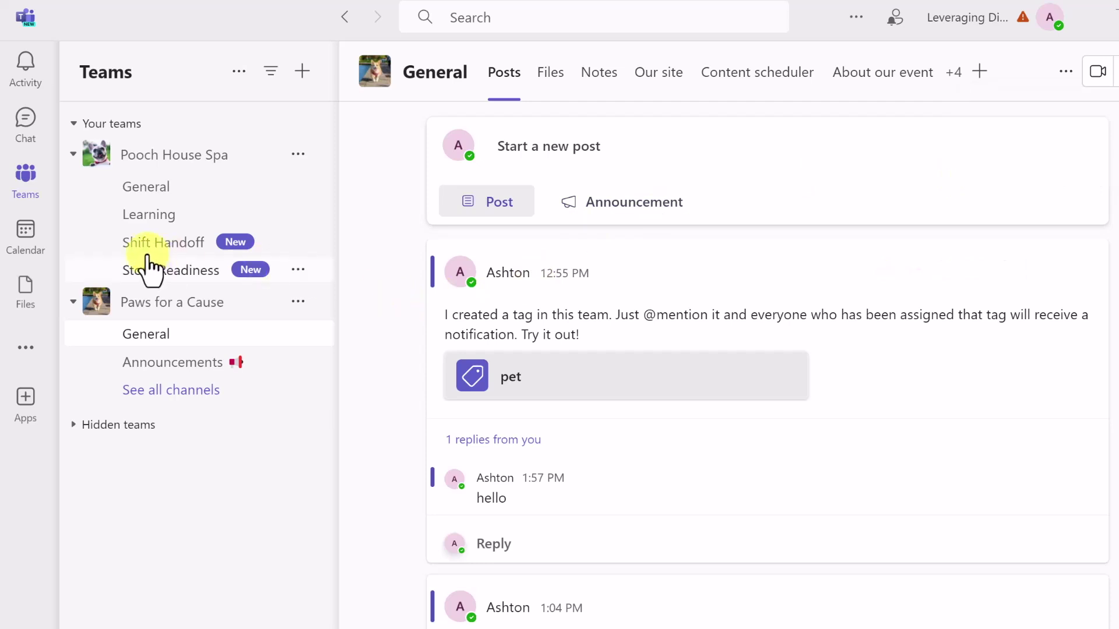
{"action": "left_click", "coordinate": [24, 253]}
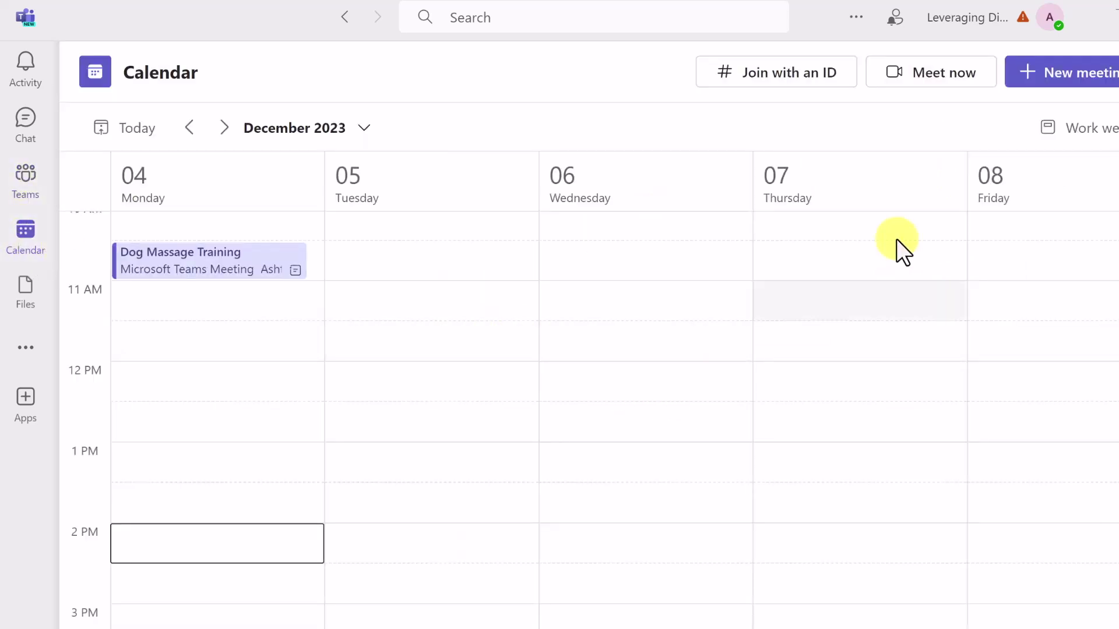
{"action": "double_click", "coordinate": [598, 436]}
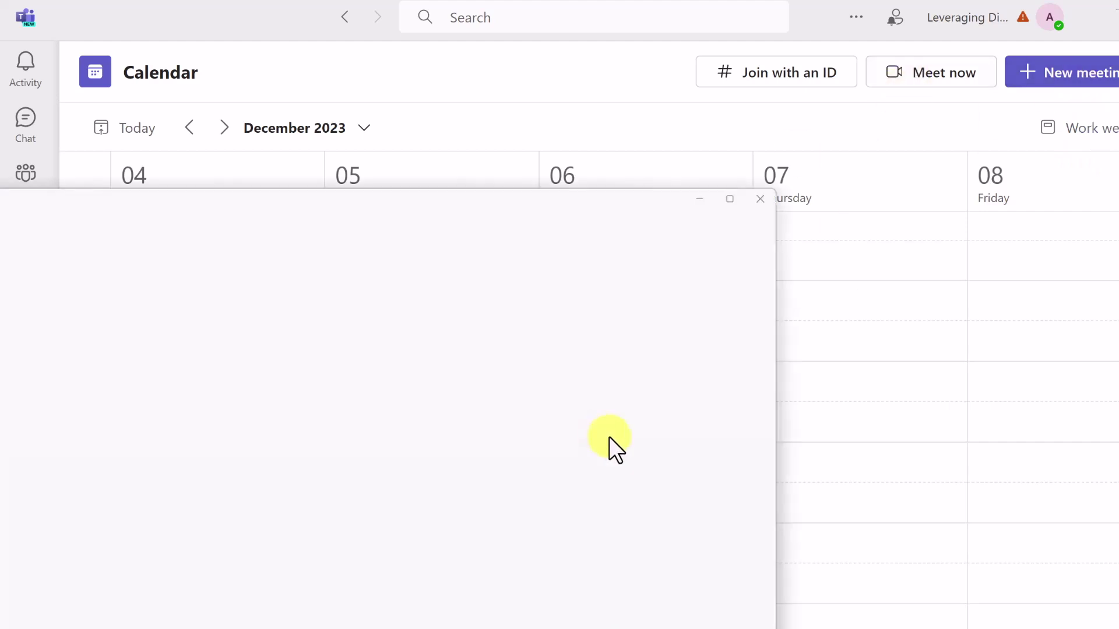
{"action": "type", "text": "Fun"}
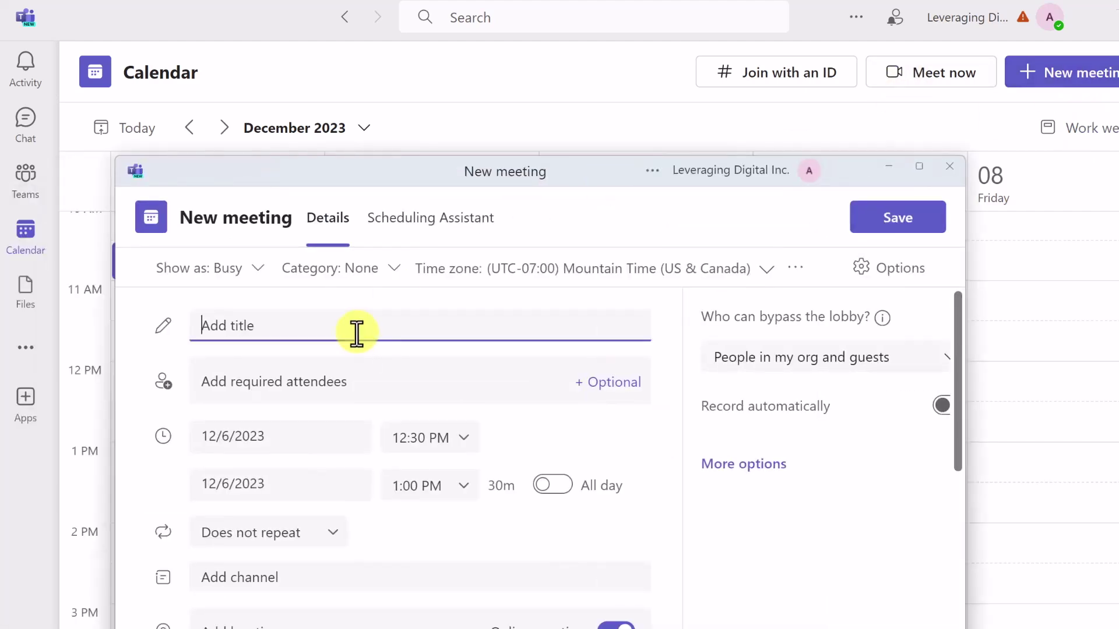
{"action": "type", "text": "Fundrasier"}
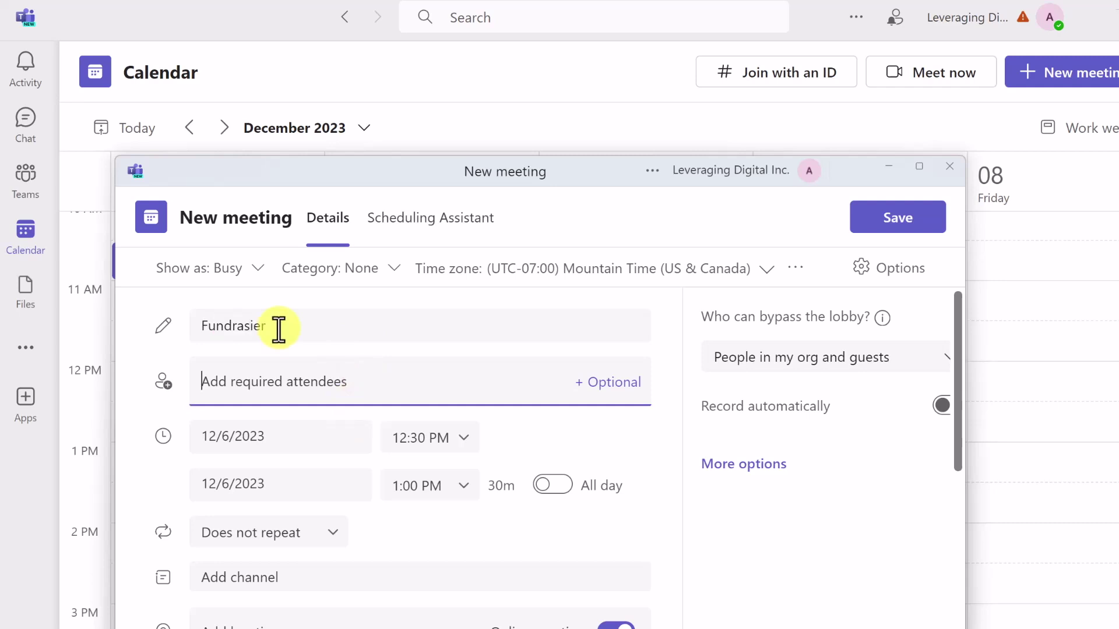
{"action": "left_click", "coordinate": [282, 382]}
{"action": "type", "text": "ja"}
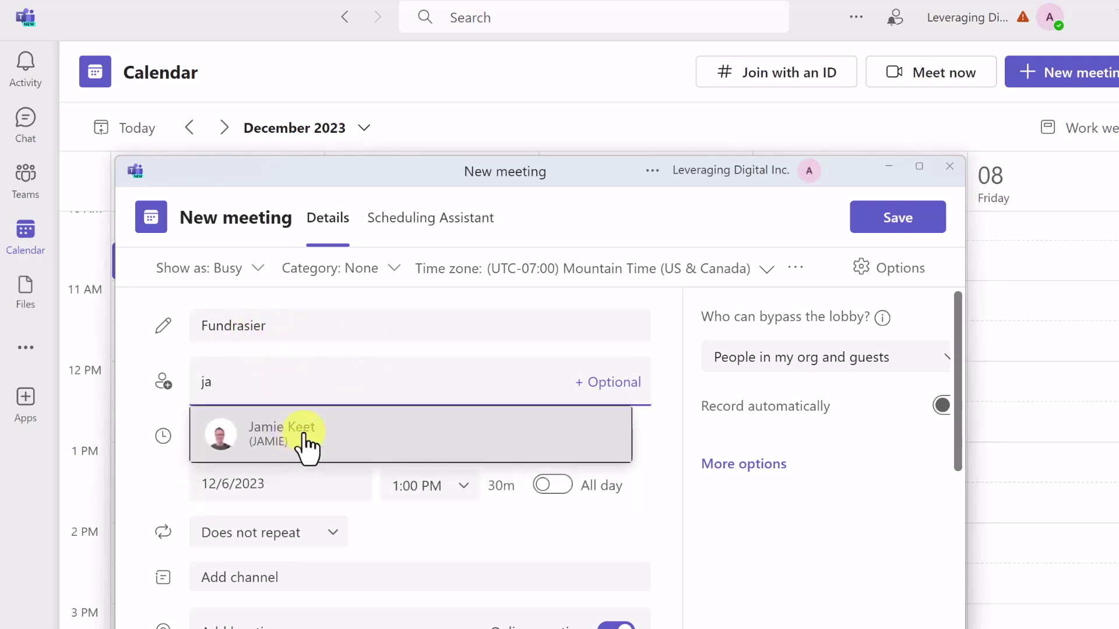
{"action": "left_click", "coordinate": [302, 444]}
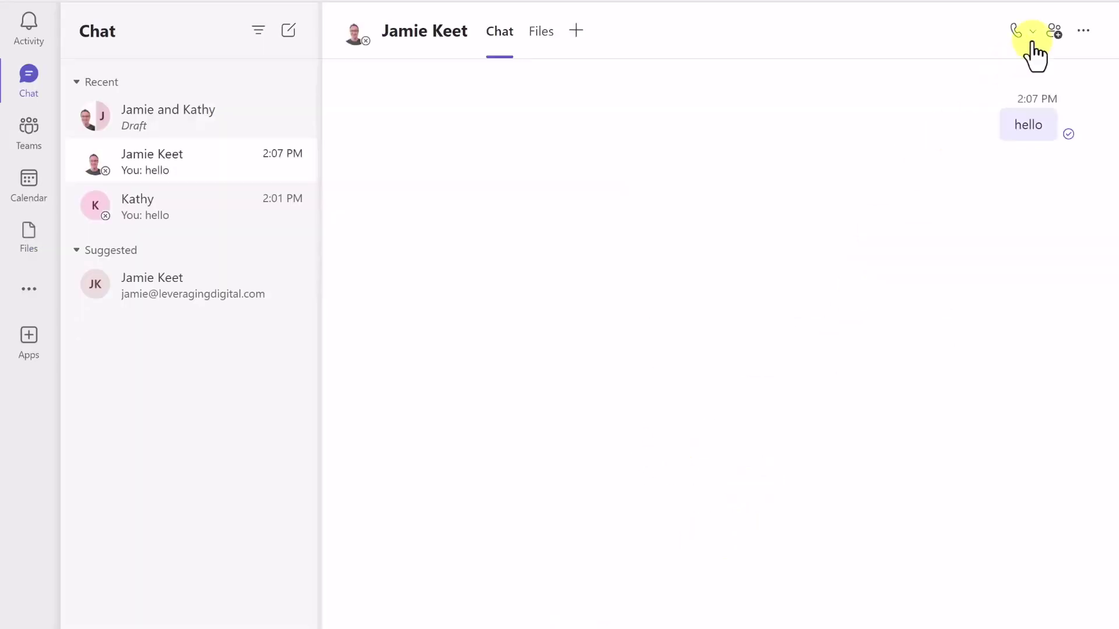
Examine the video and audio call options in the one-to-one chat with the member
{"action": "left_click", "coordinate": [1032, 32]}
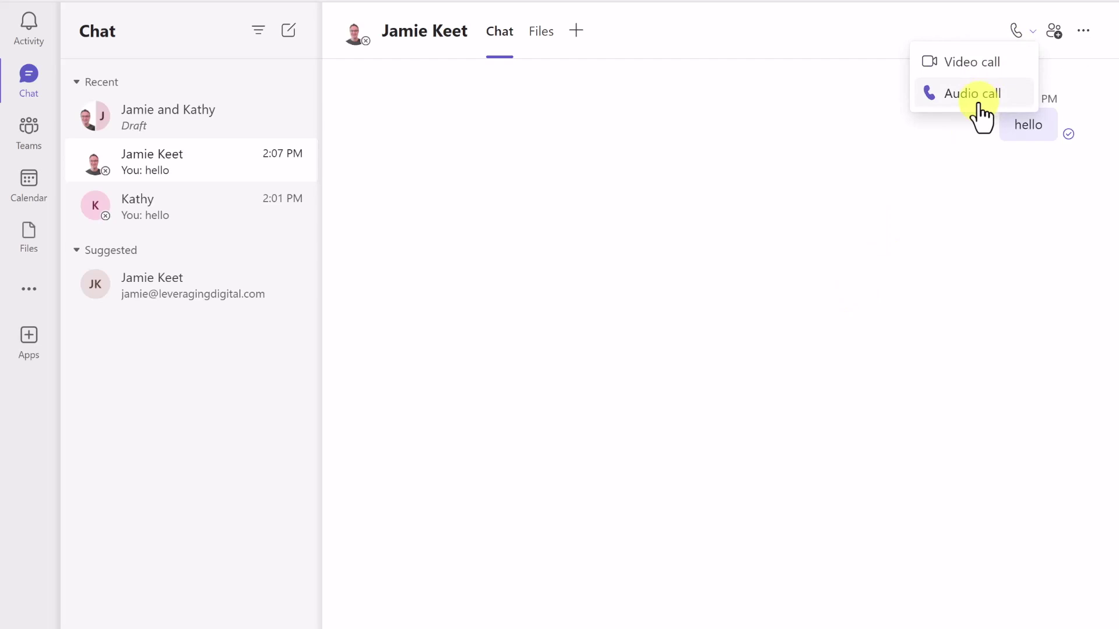
{"action": "left_click", "coordinate": [487, 280]}
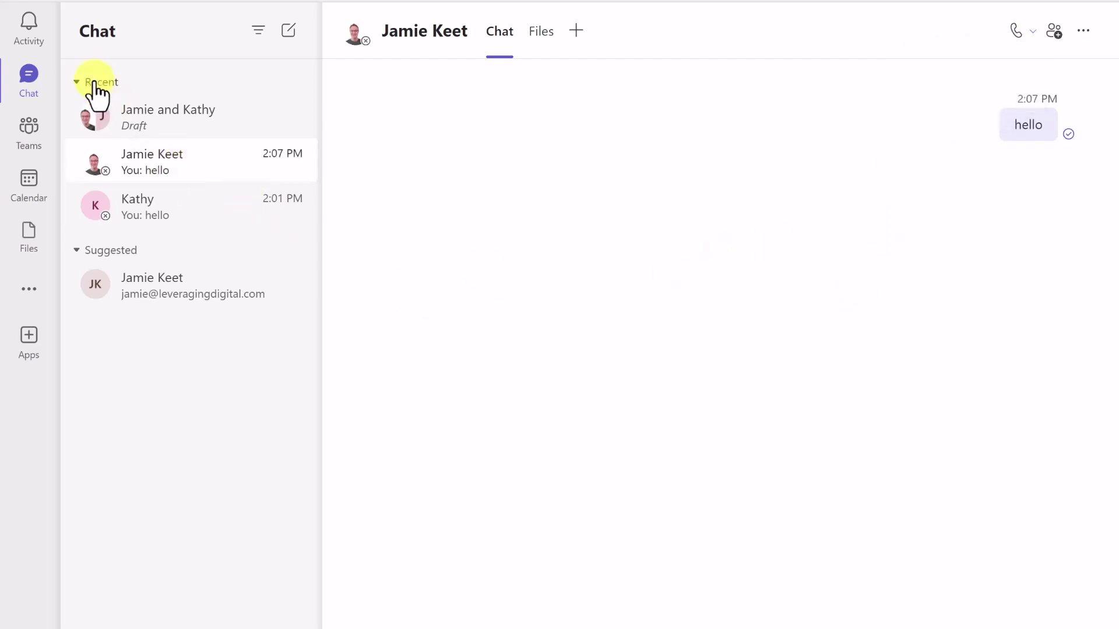
{"action": "left_click", "coordinate": [39, 32]}
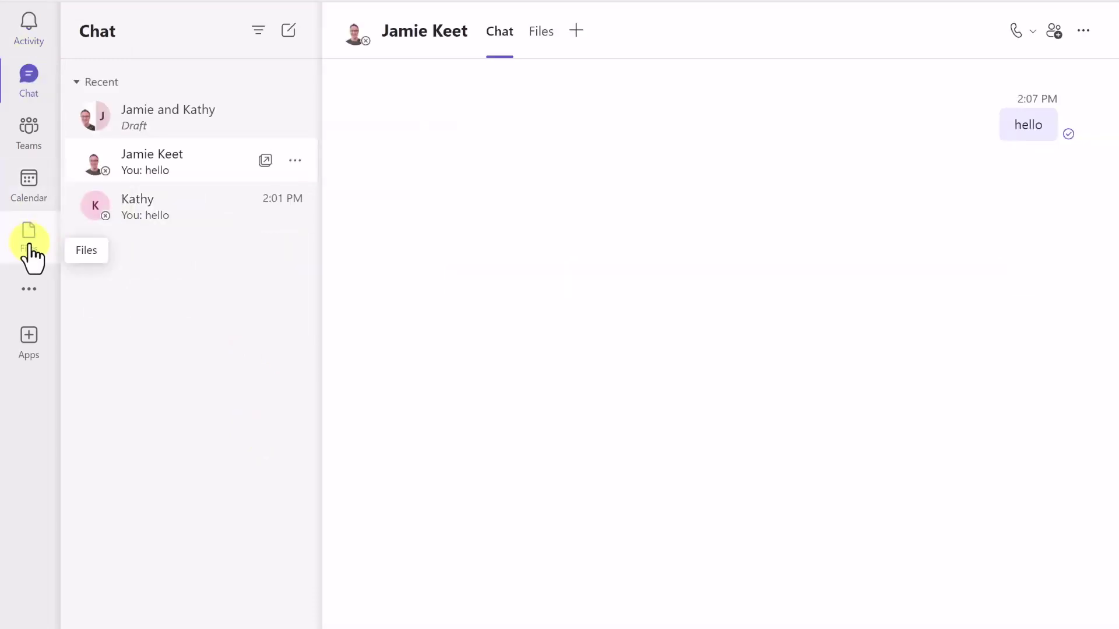
Open the OneDrive files area and view the contents of My files
{"action": "left_click", "coordinate": [35, 255]}
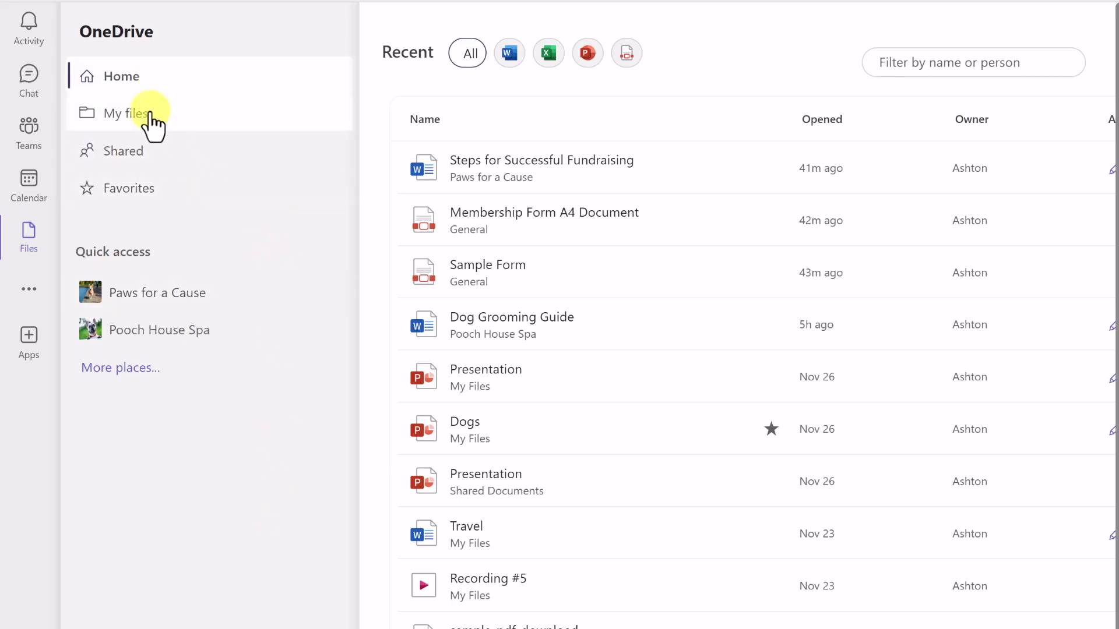
{"action": "left_click", "coordinate": [177, 116]}
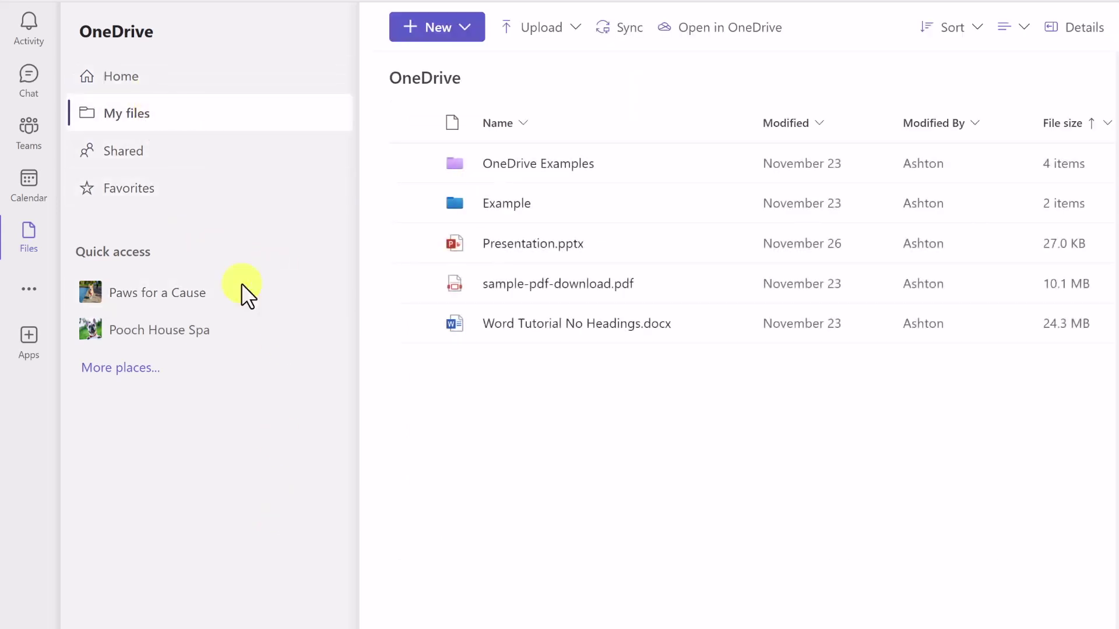